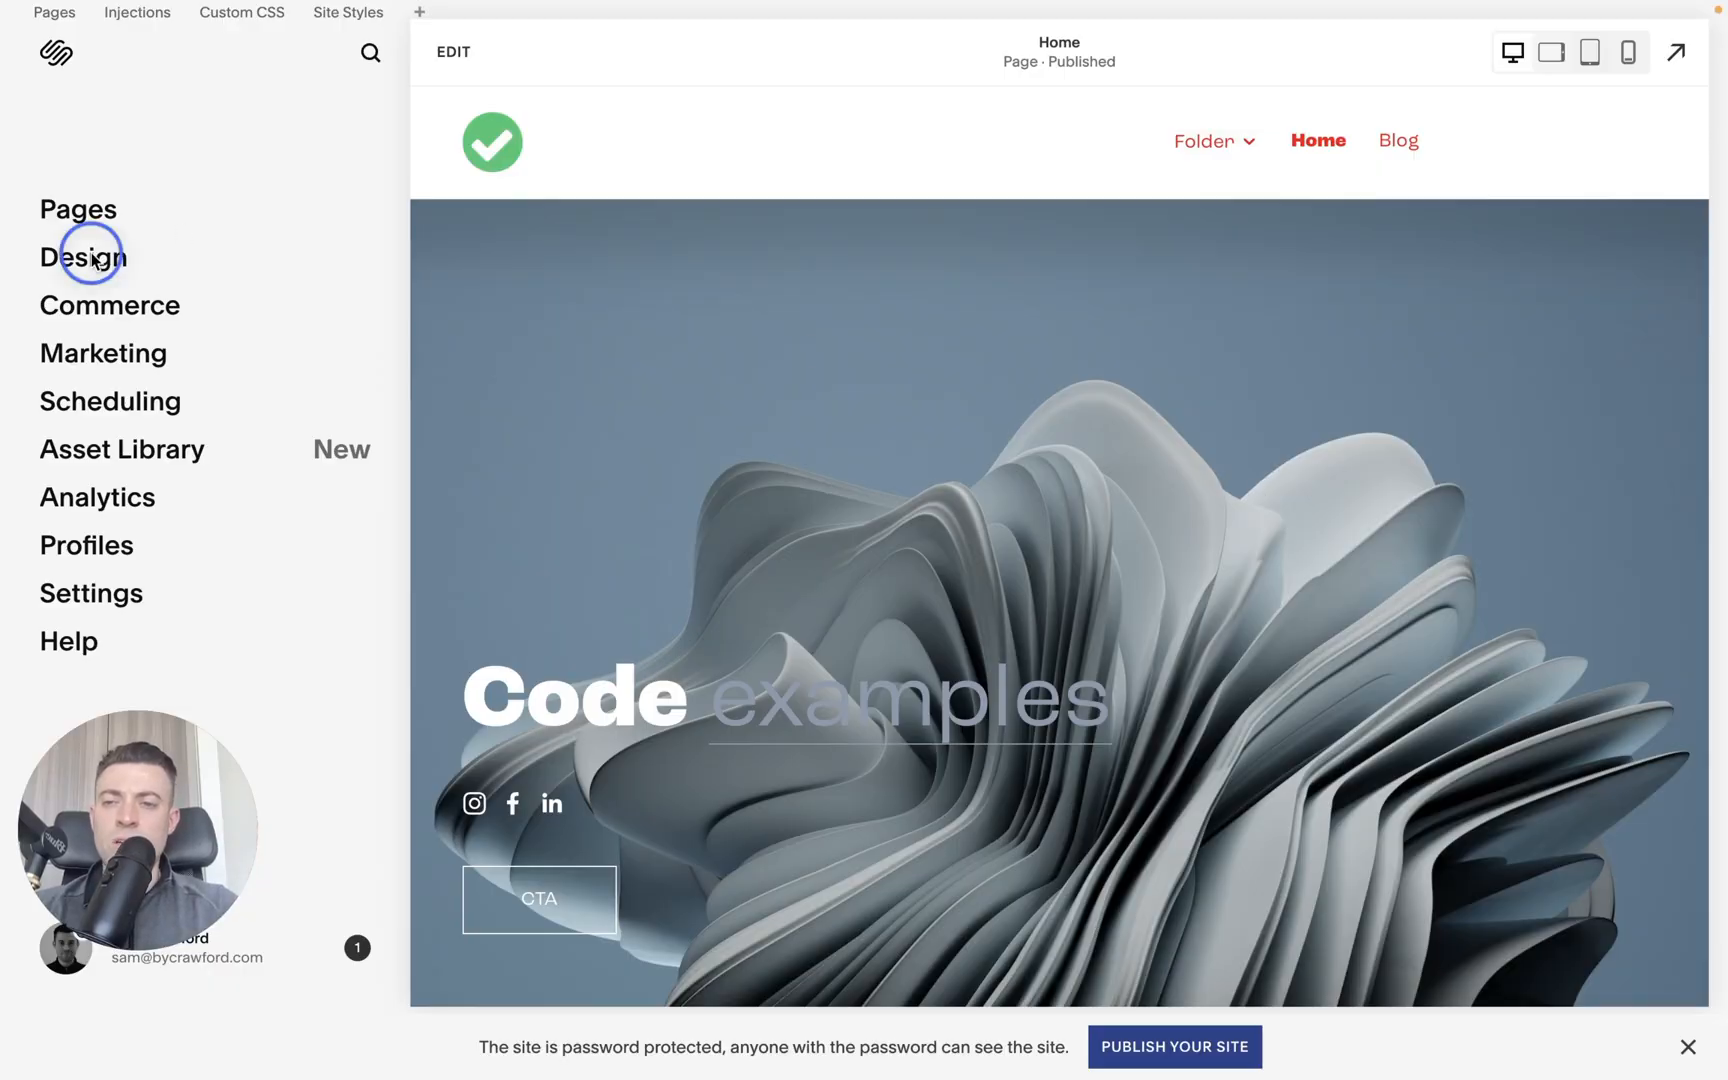
# Reach the 'Add arrows to dropdown' section in Custom CSS with the caret after the line-20 brace.
pyautogui.click(108, 578)
pyautogui.scroll(-2, 289, 752)
pyautogui.scroll(-3, 290, 753)
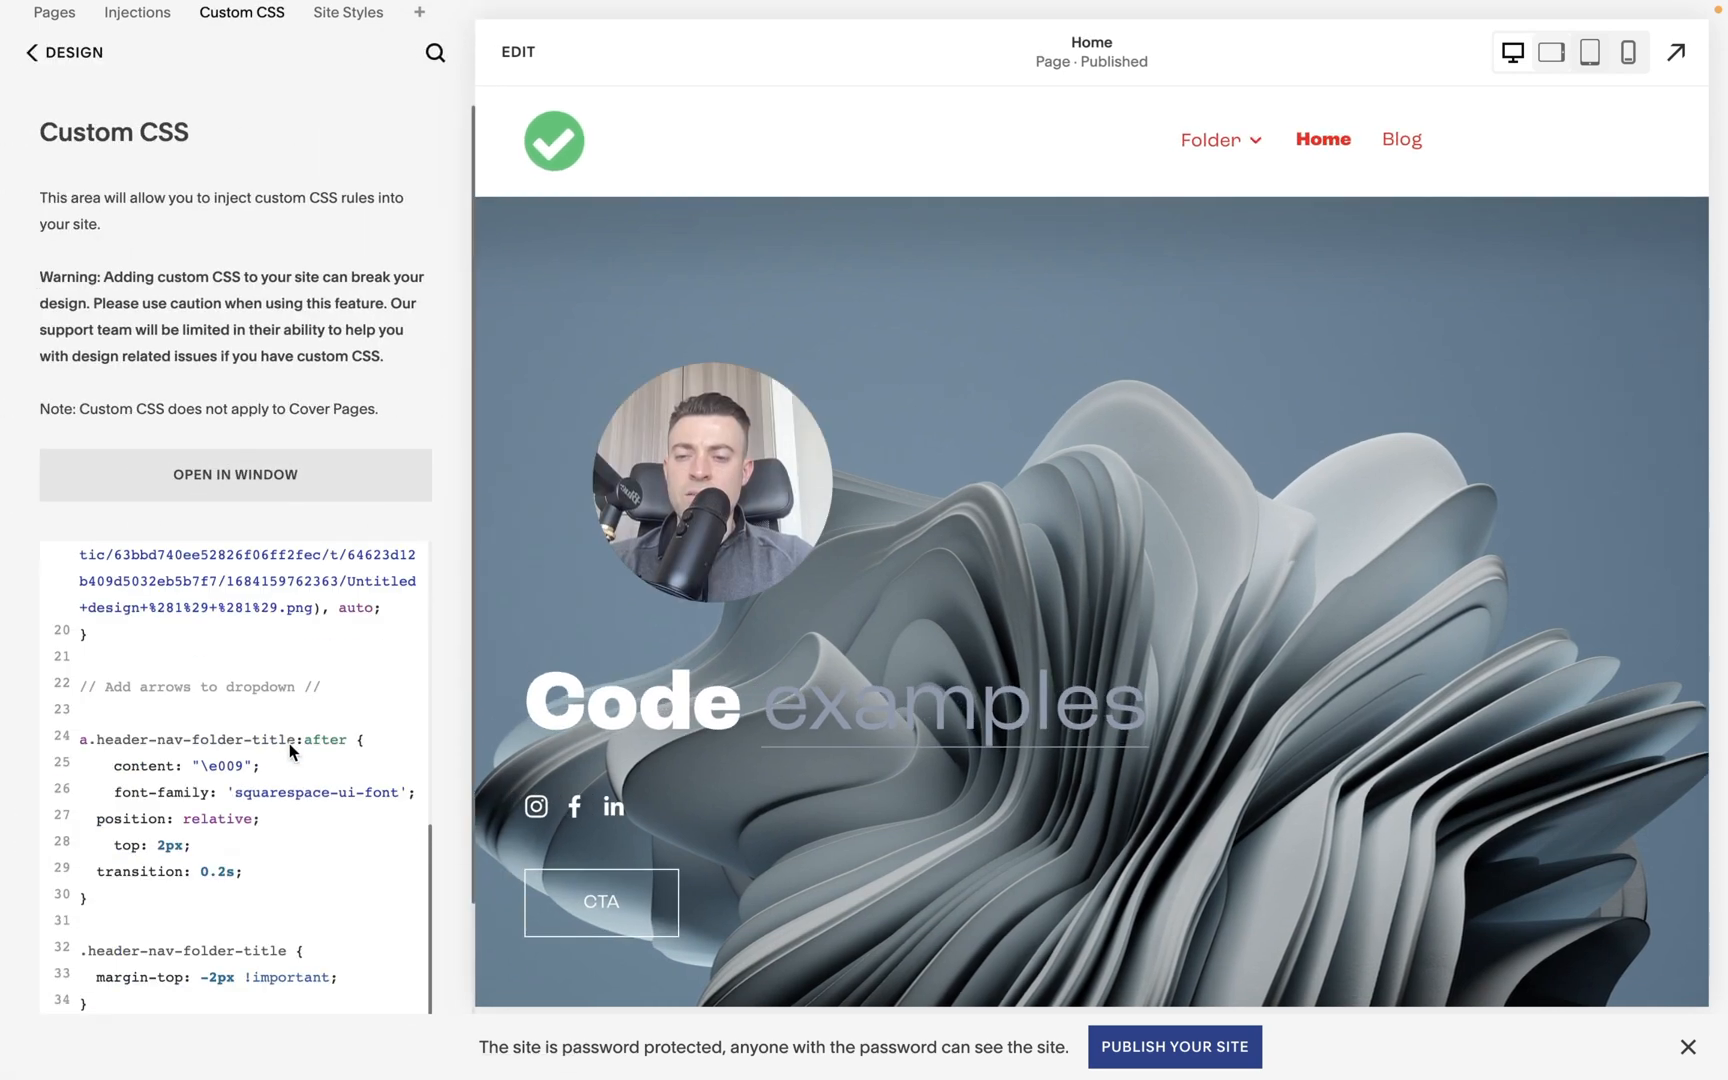
pyautogui.scroll(-2, 289, 743)
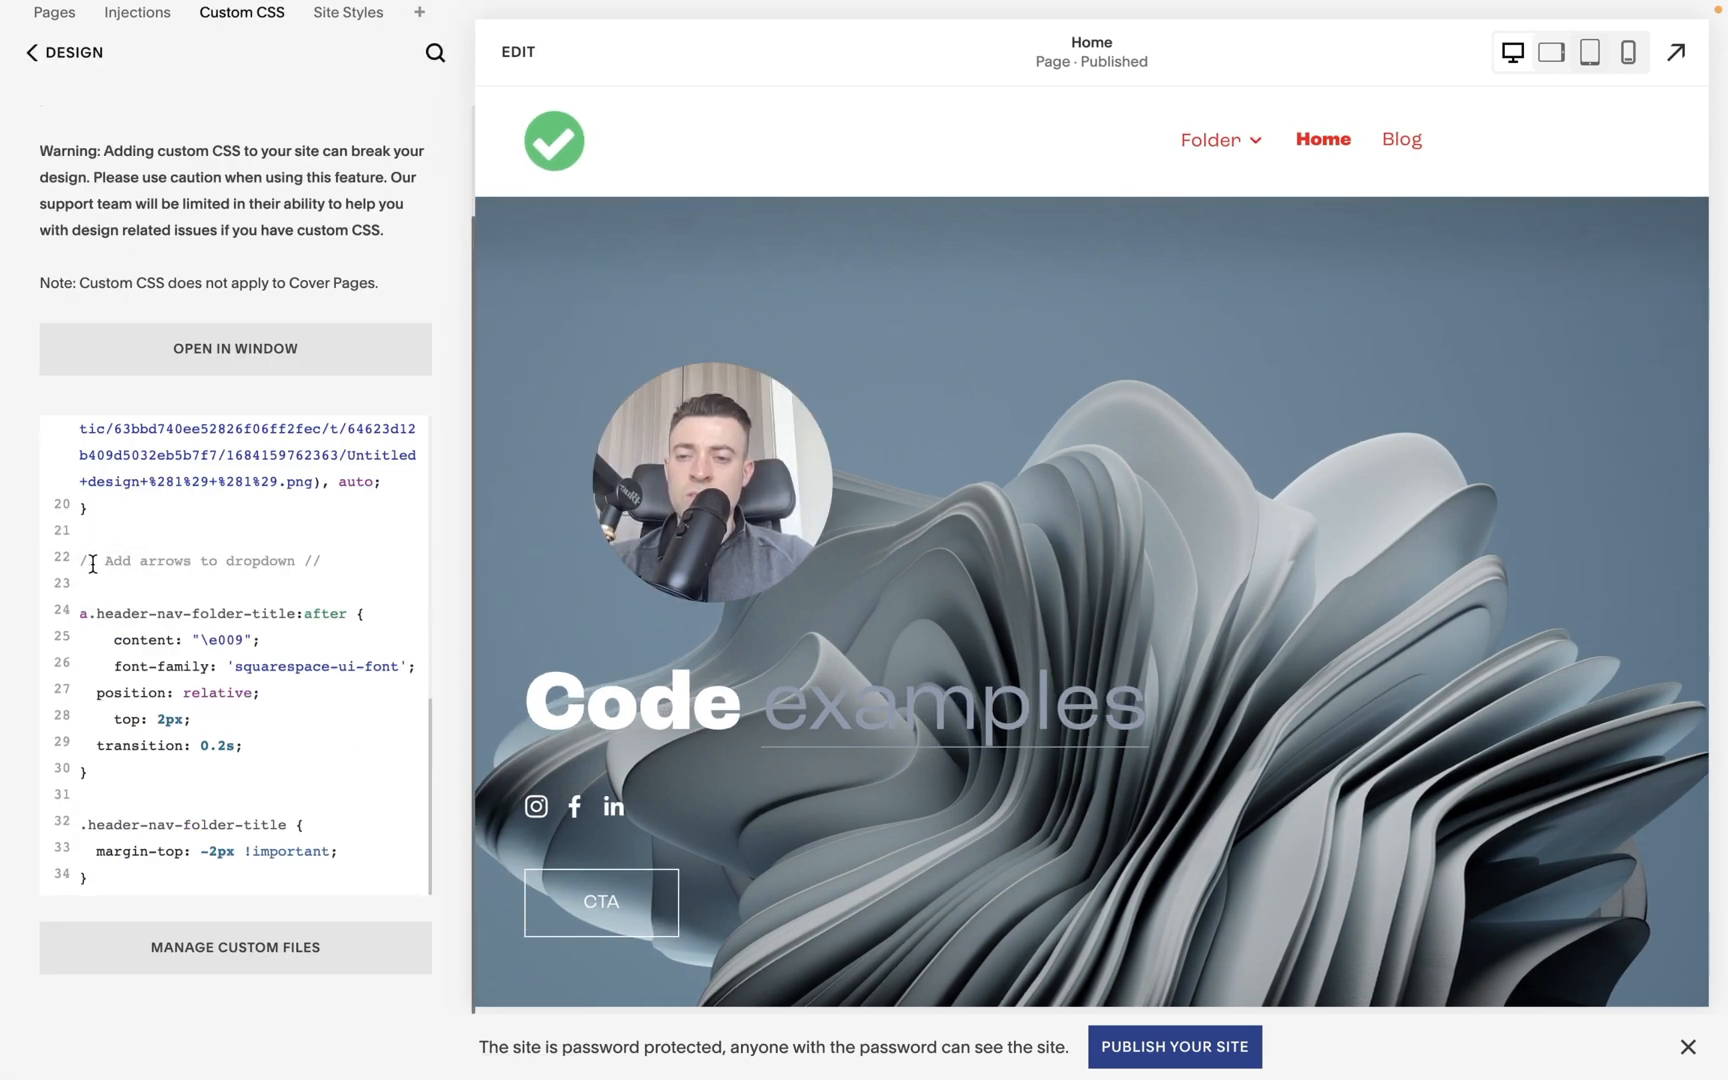
pyautogui.moveTo(81, 561); pyautogui.dragTo(384, 555)
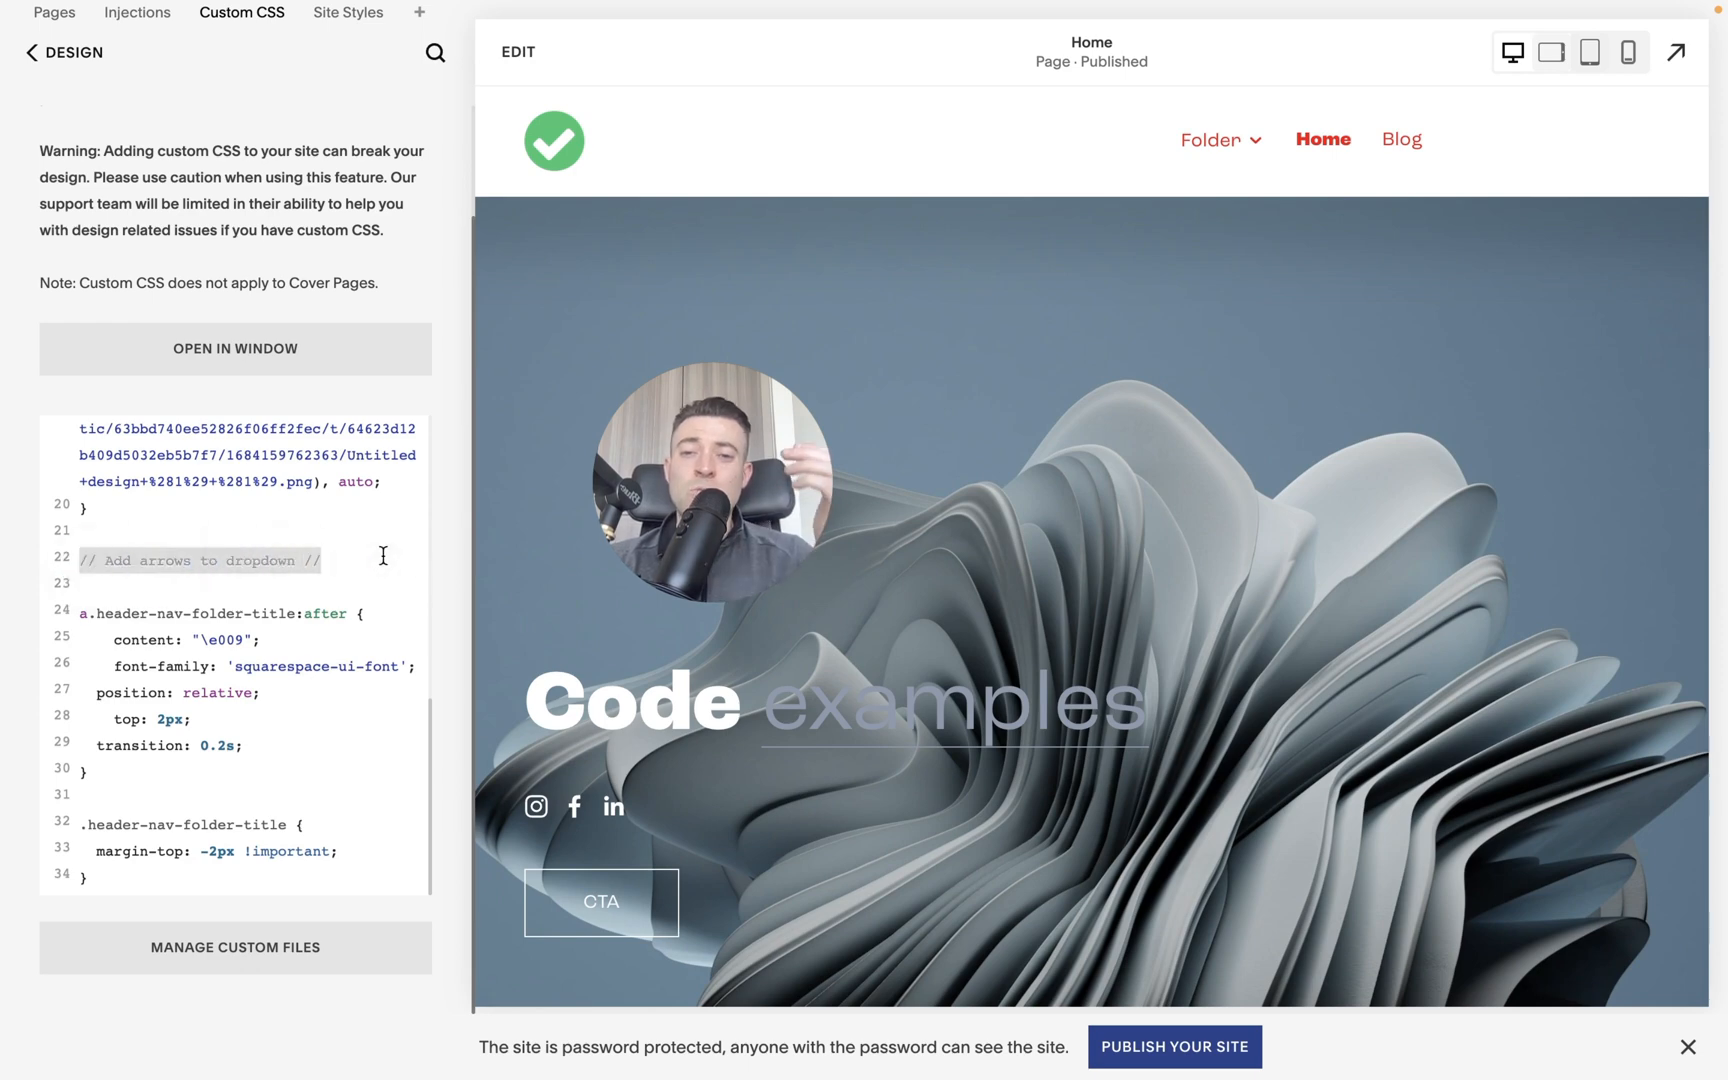
pyautogui.moveTo(1216, 139)
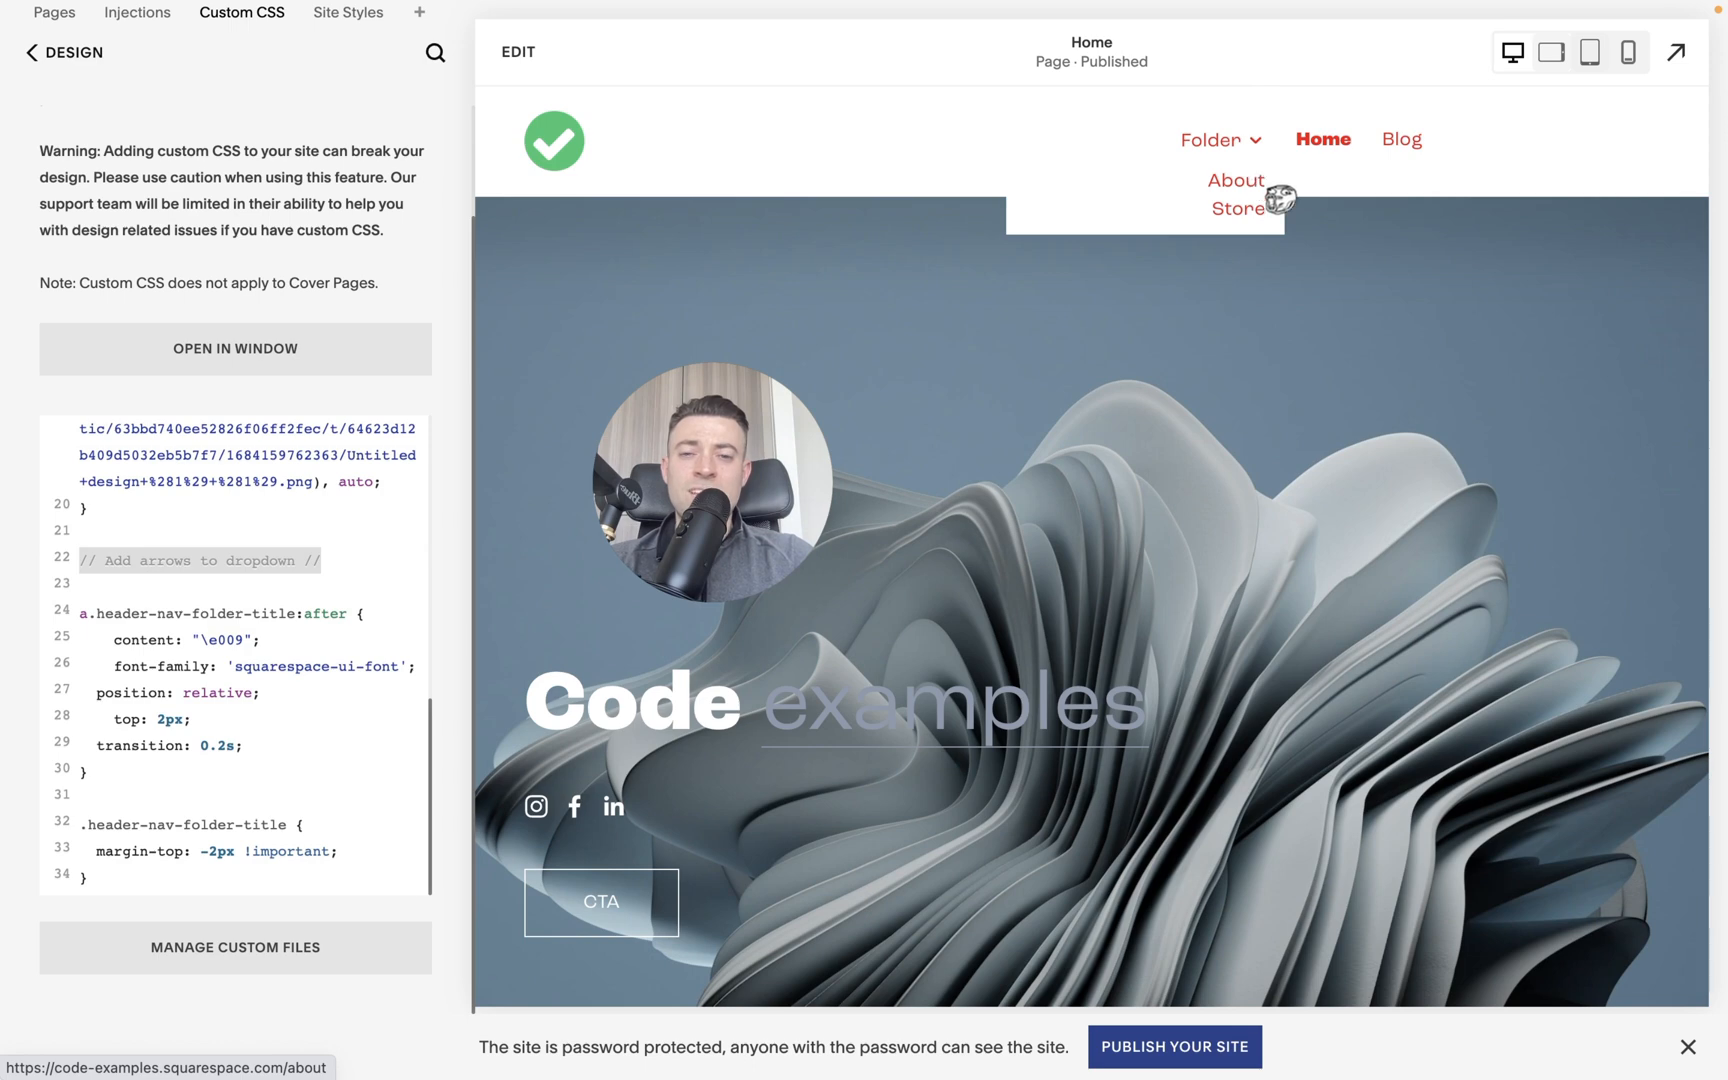
pyautogui.click(220, 645)
pyautogui.scroll(2, 216, 648)
# Add a new line after the hover rule and start a block comment over the custom cursor code.
pyautogui.click(117, 684)
pyautogui.press('Return')
pyautogui.write('/')
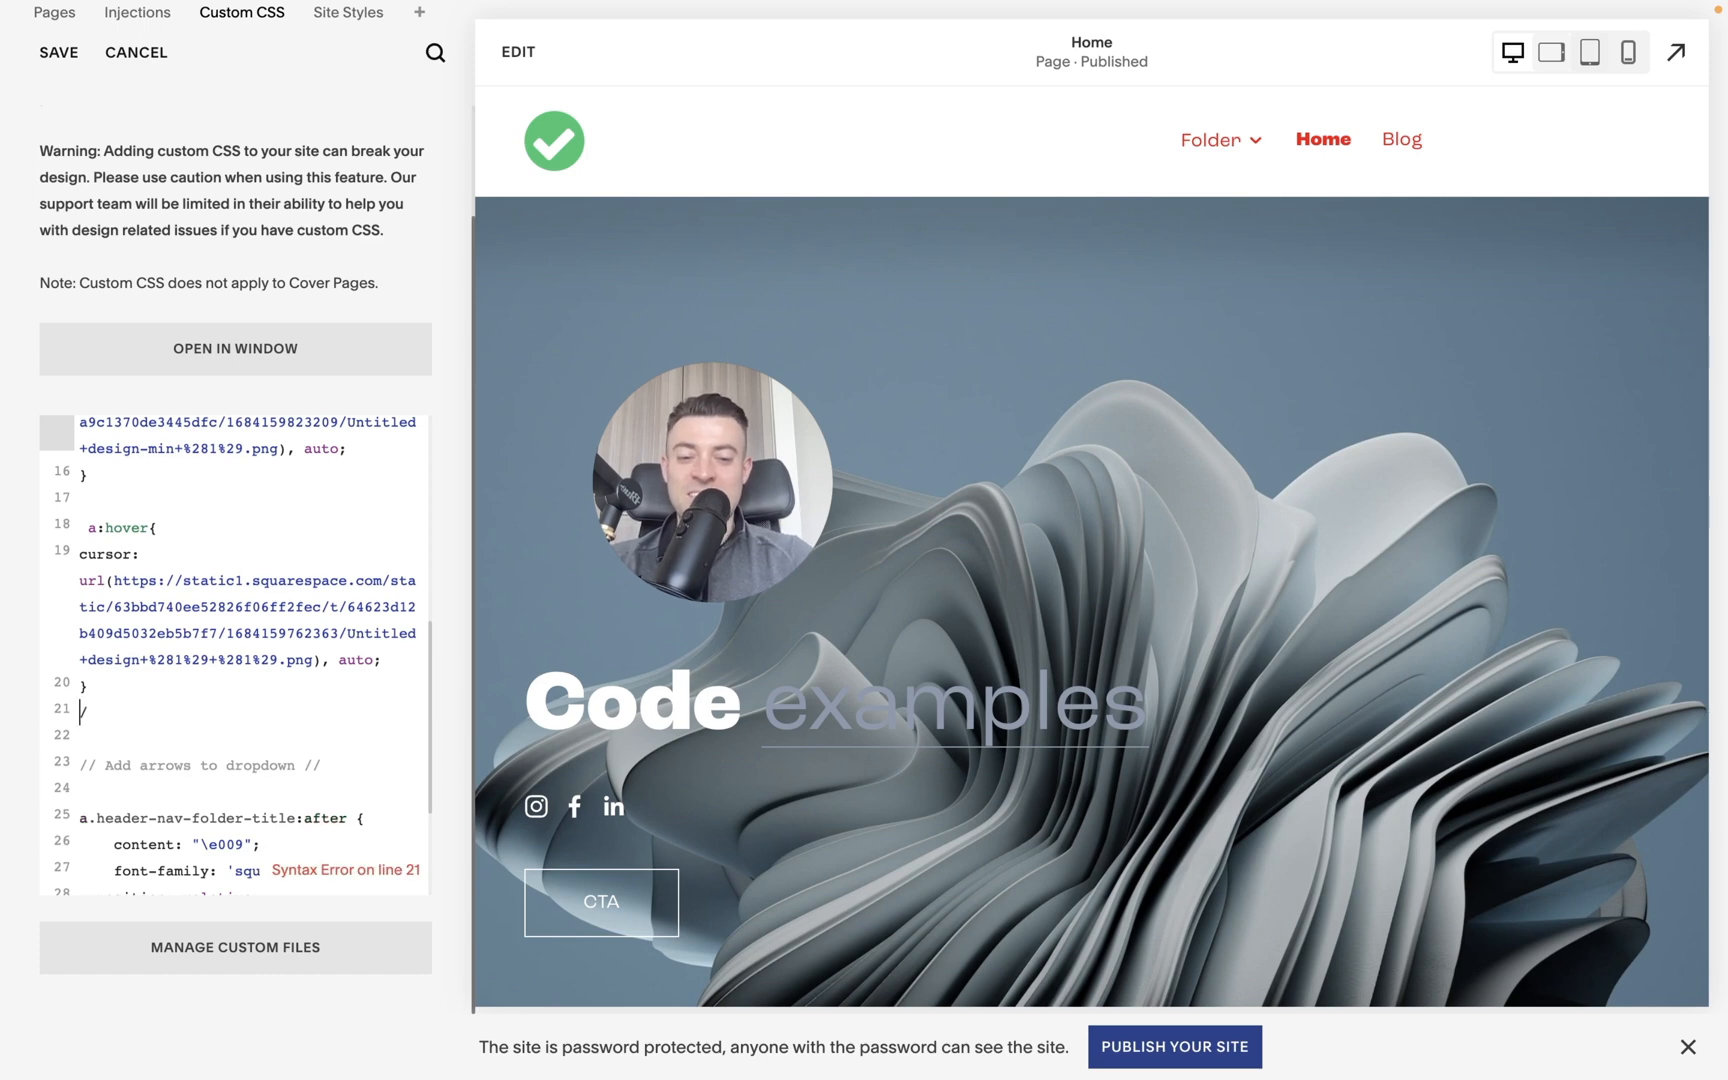
pyautogui.scroll(2, 136, 675)
pyautogui.scroll(2, 189, 631)
pyautogui.press('BackSpace')
pyautogui.write('*')
pyautogui.click(59, 52)
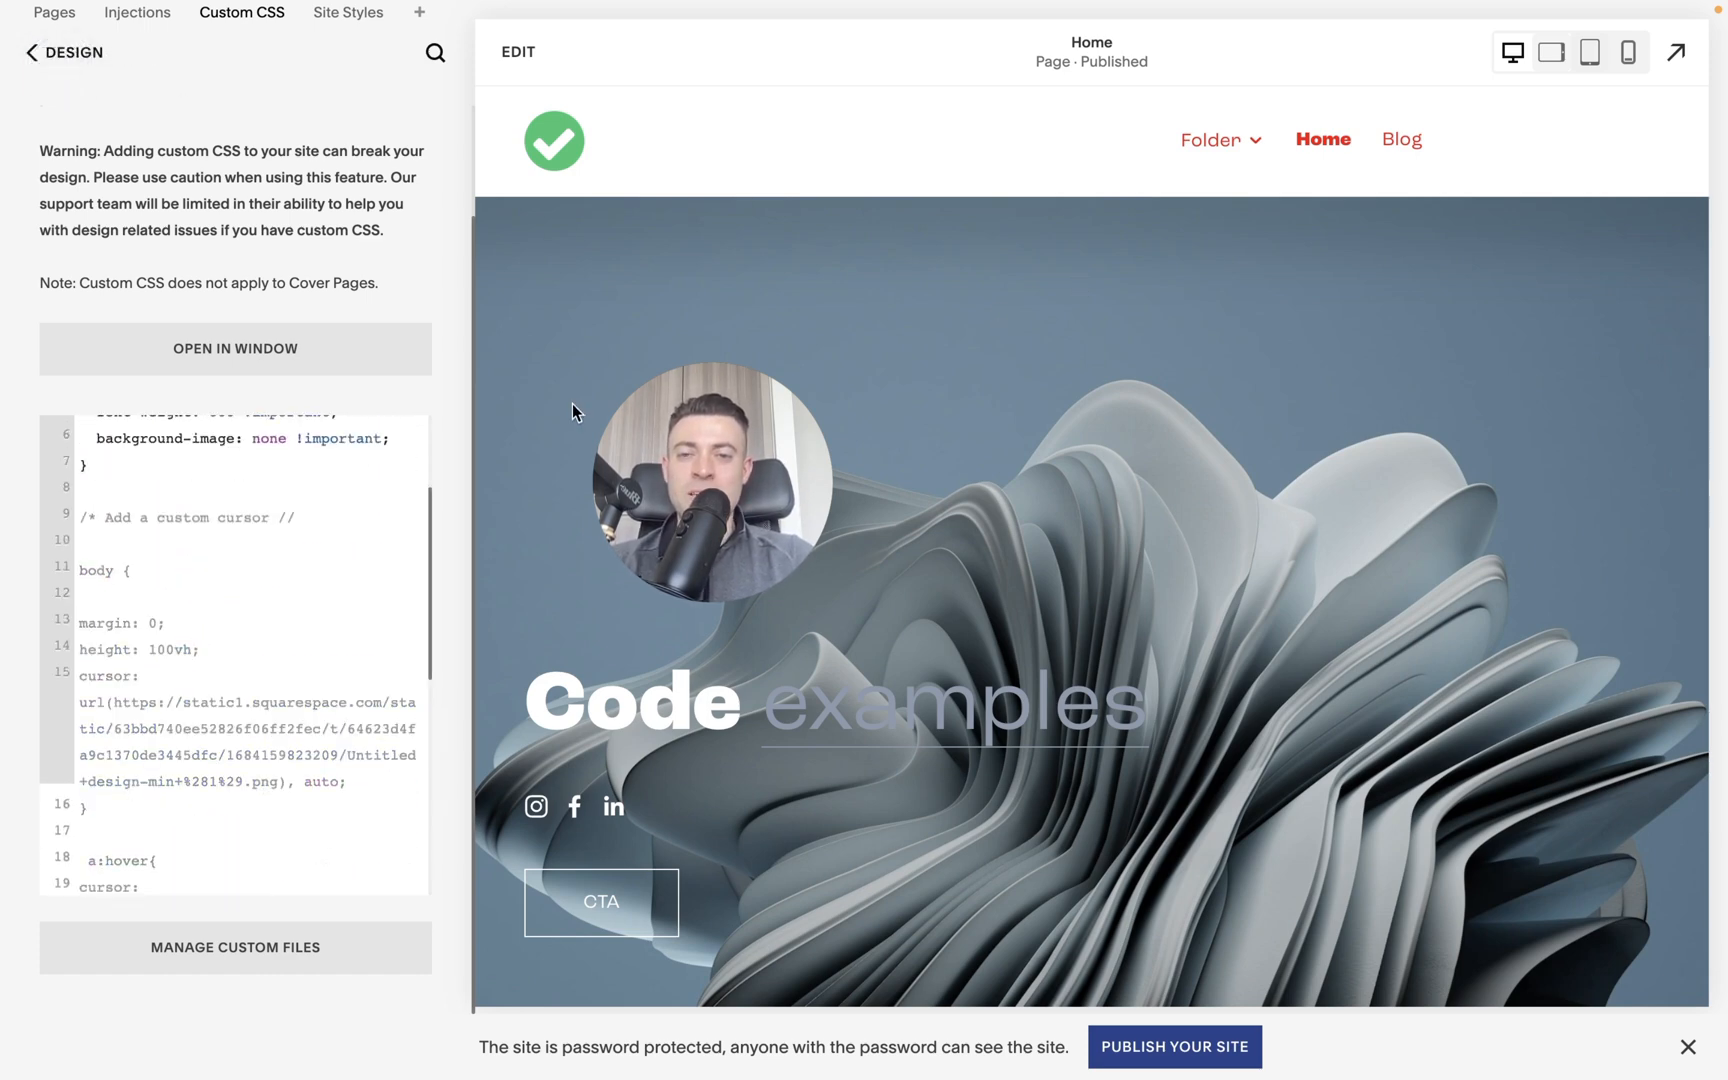
pyautogui.scroll(-5, 301, 419)
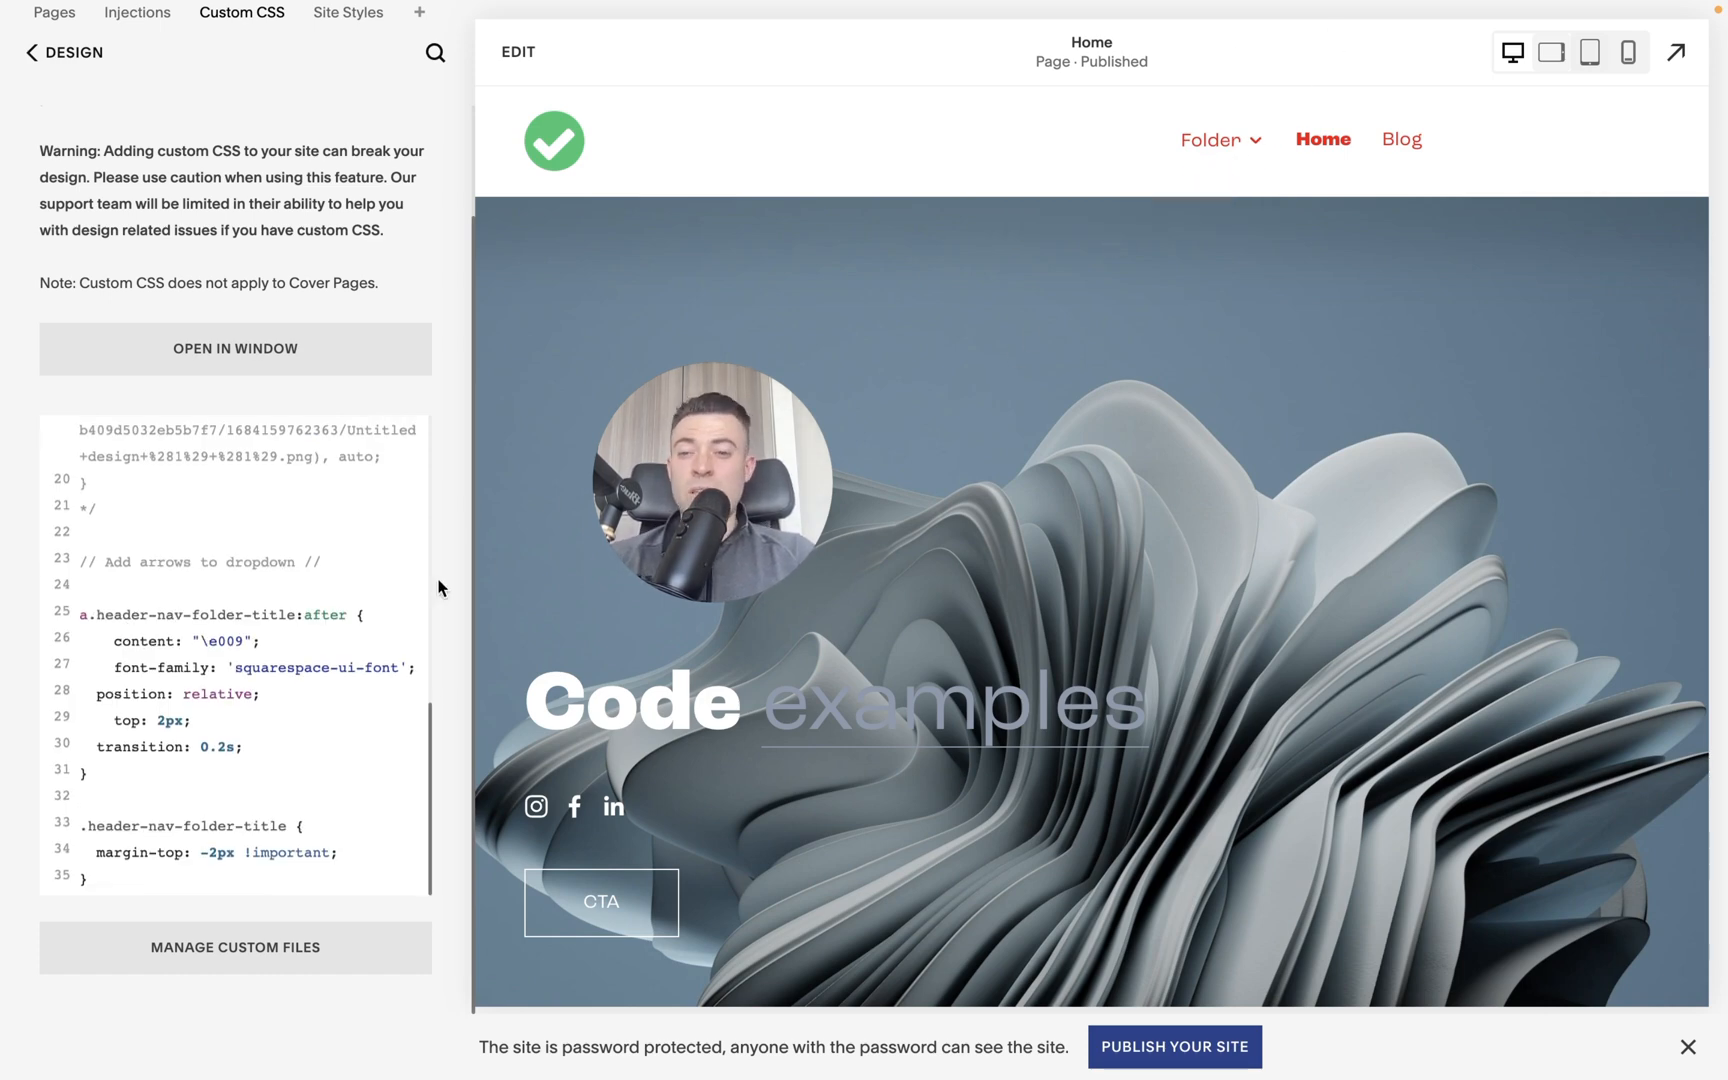
# Delete the dropdown-arrow rules, then undo to restore them in place.
pyautogui.click(109, 881)
pyautogui.moveTo(110, 881); pyautogui.dragTo(66, 617)
pyautogui.press('BackSpace')
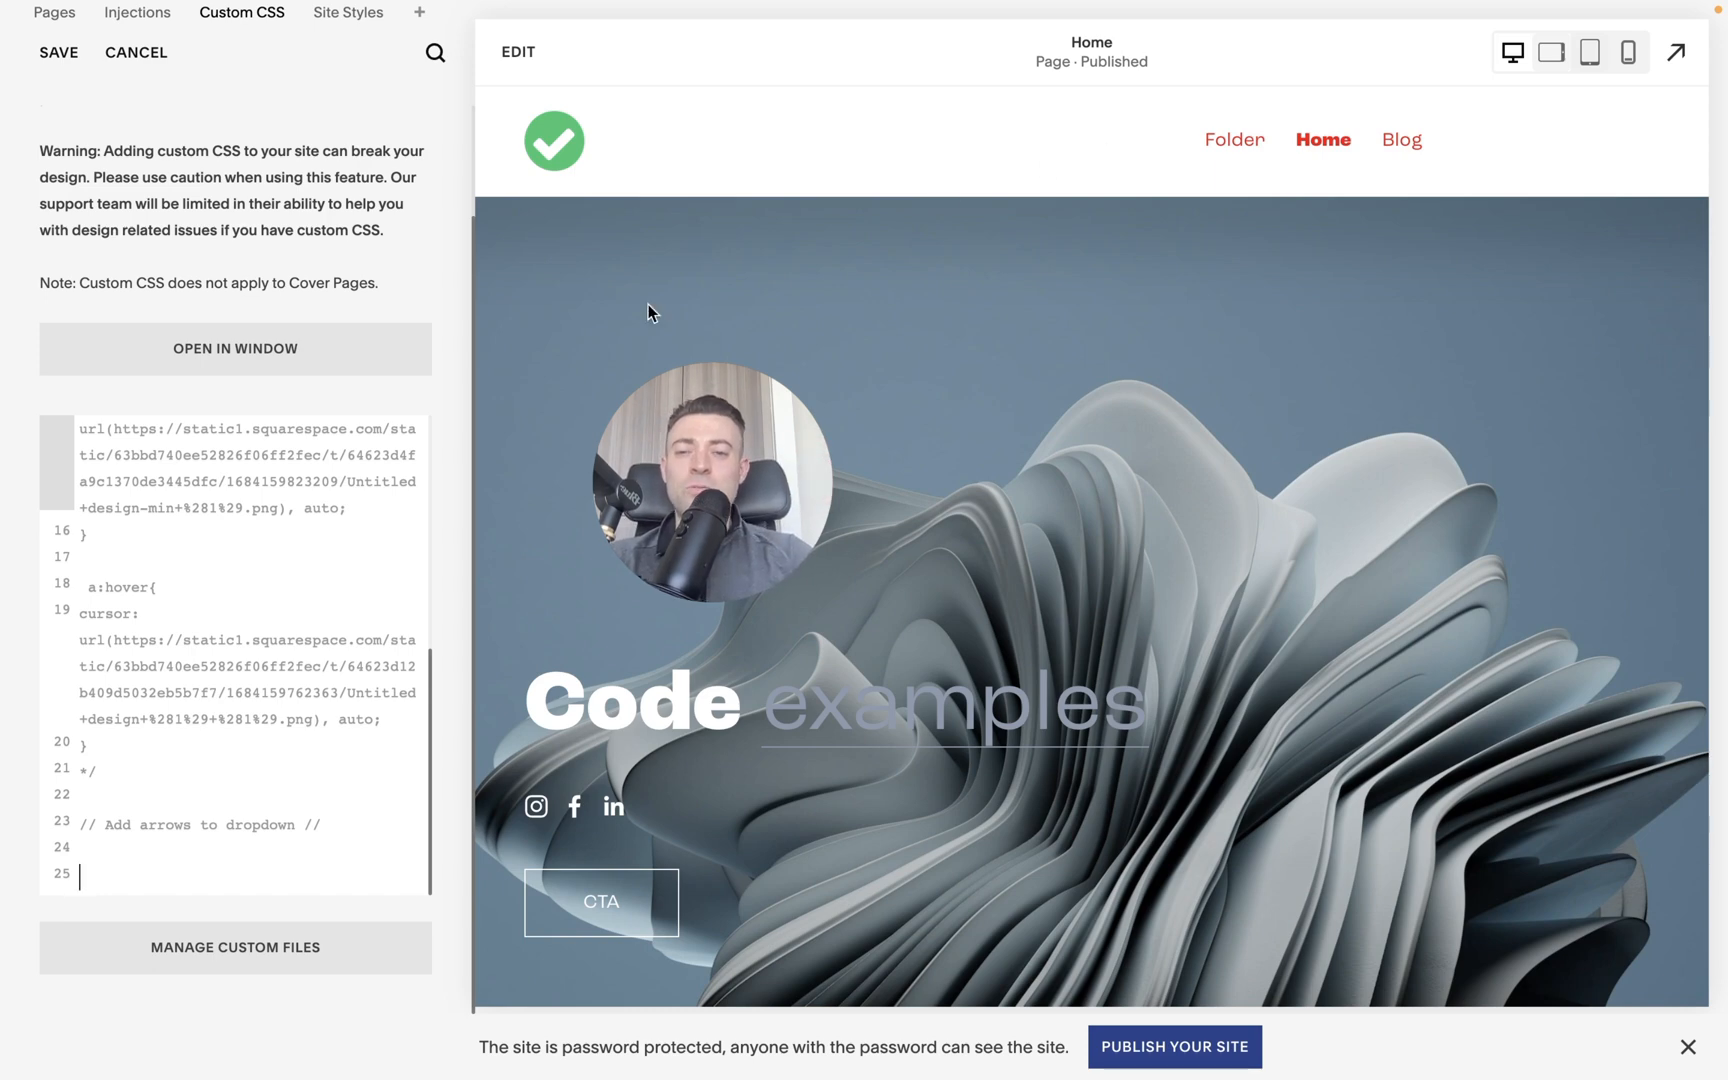
pyautogui.hotkey('ctrl', 'z')
pyautogui.click(252, 691)
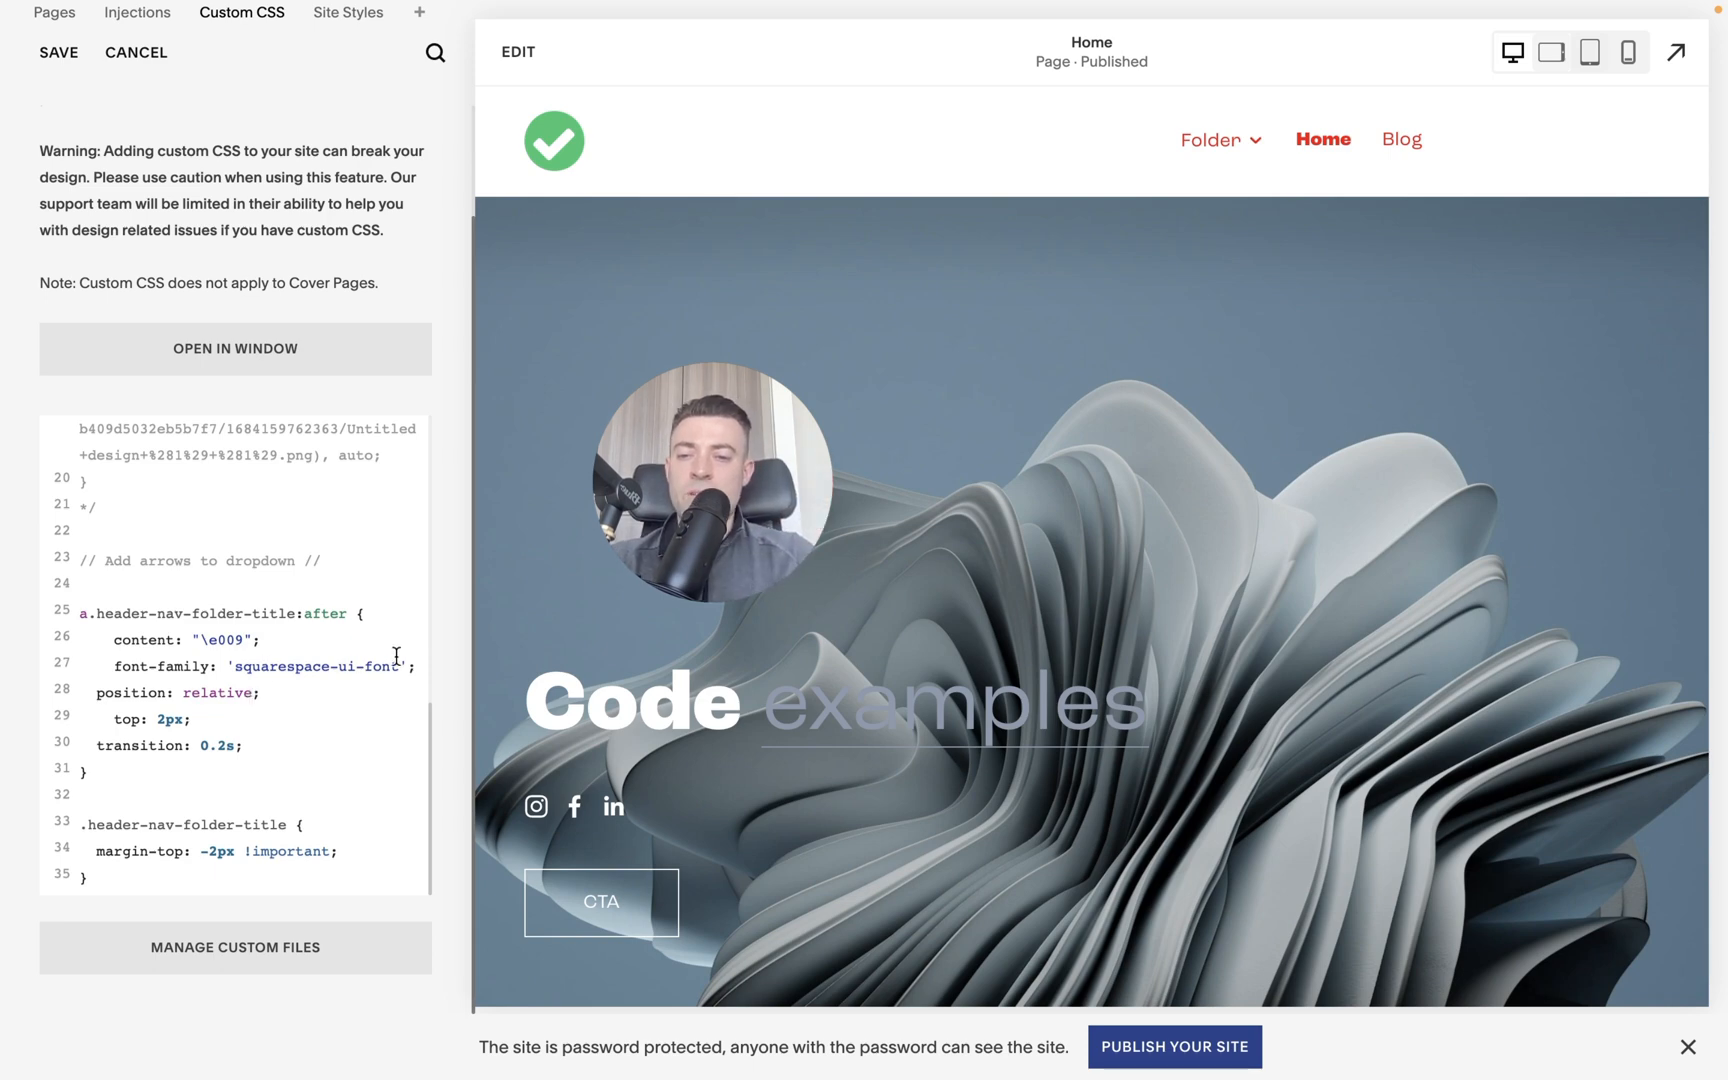
pyautogui.moveTo(400, 666); pyautogui.dragTo(236, 666)
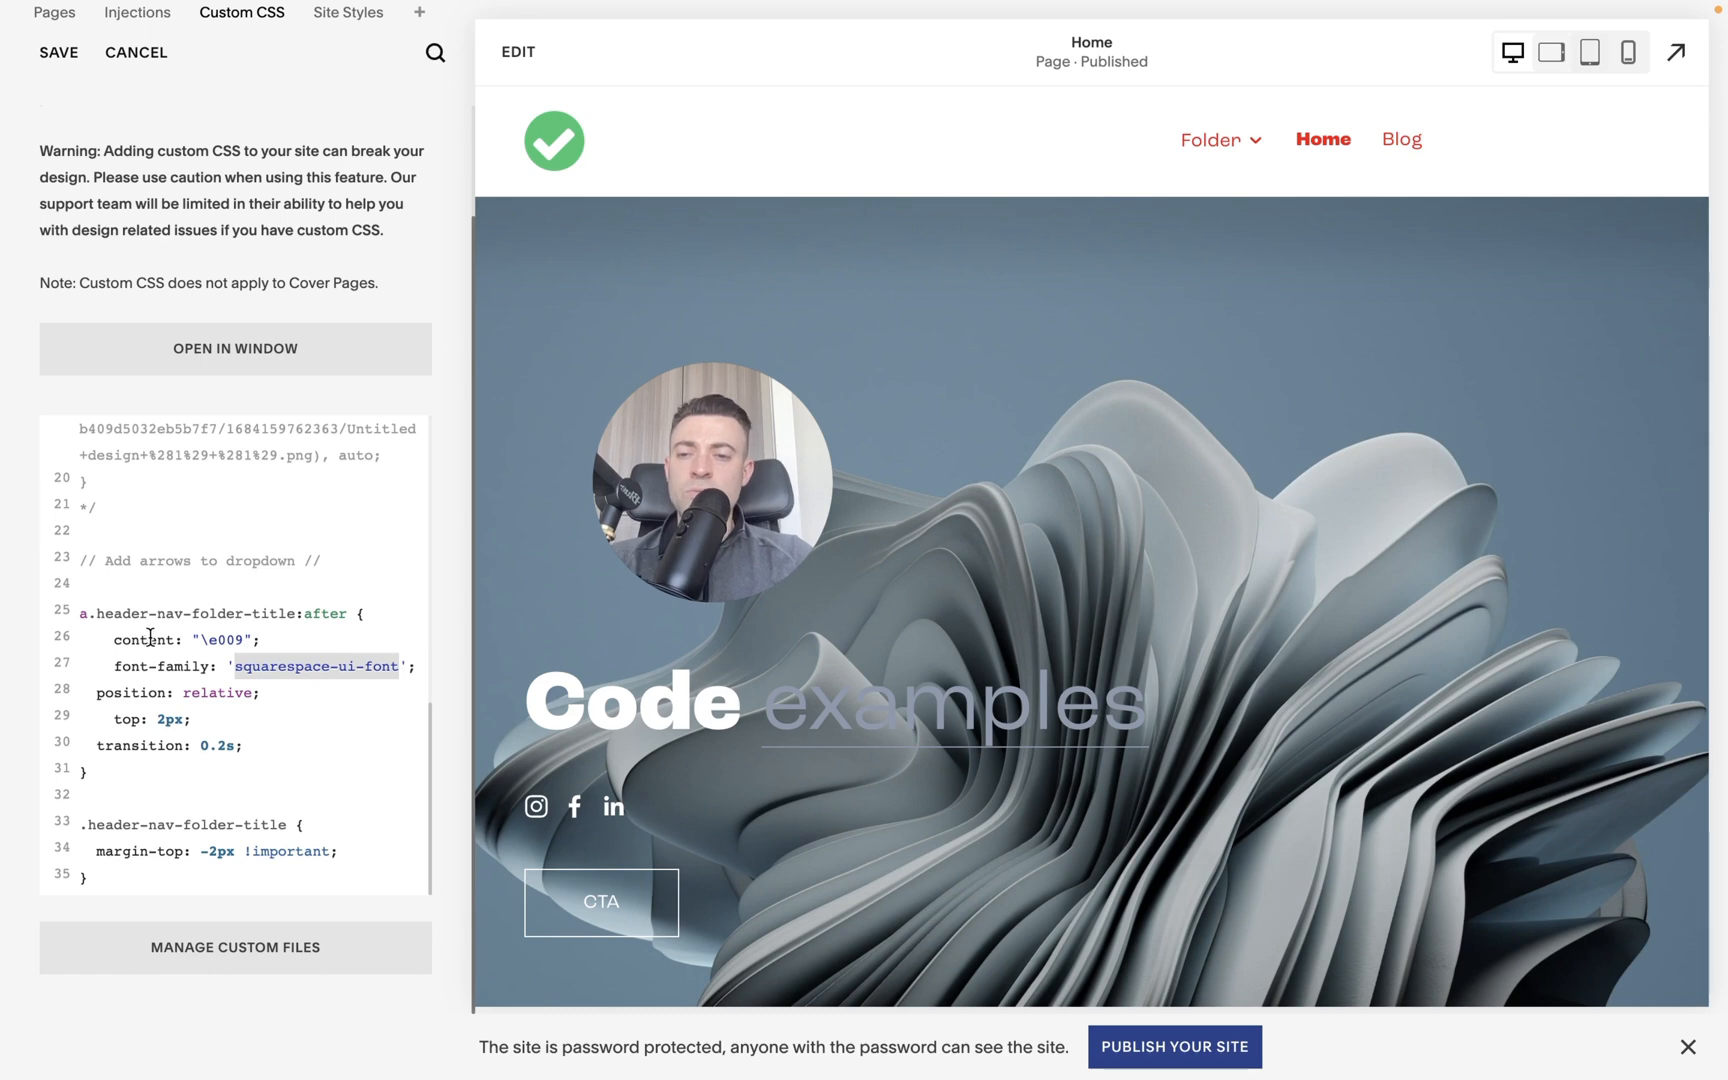
pyautogui.moveTo(244, 639); pyautogui.dragTo(205, 640)
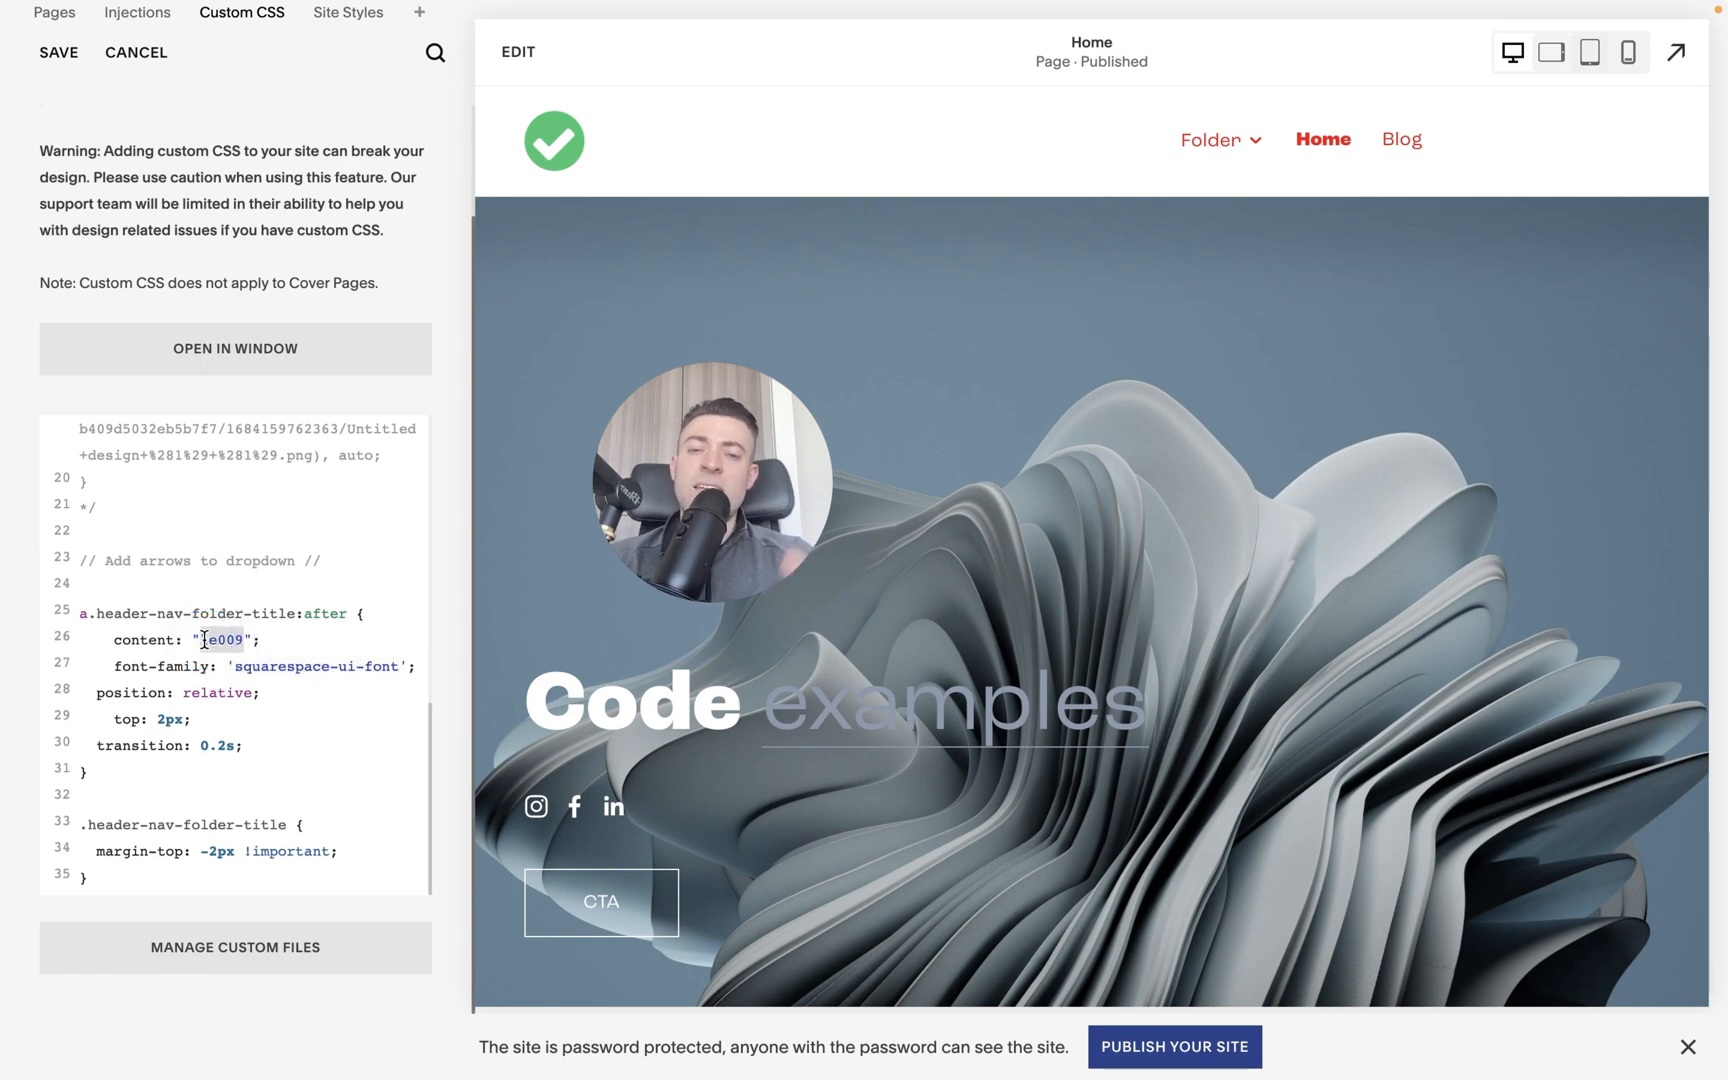
pyautogui.doubleClick(291, 666)
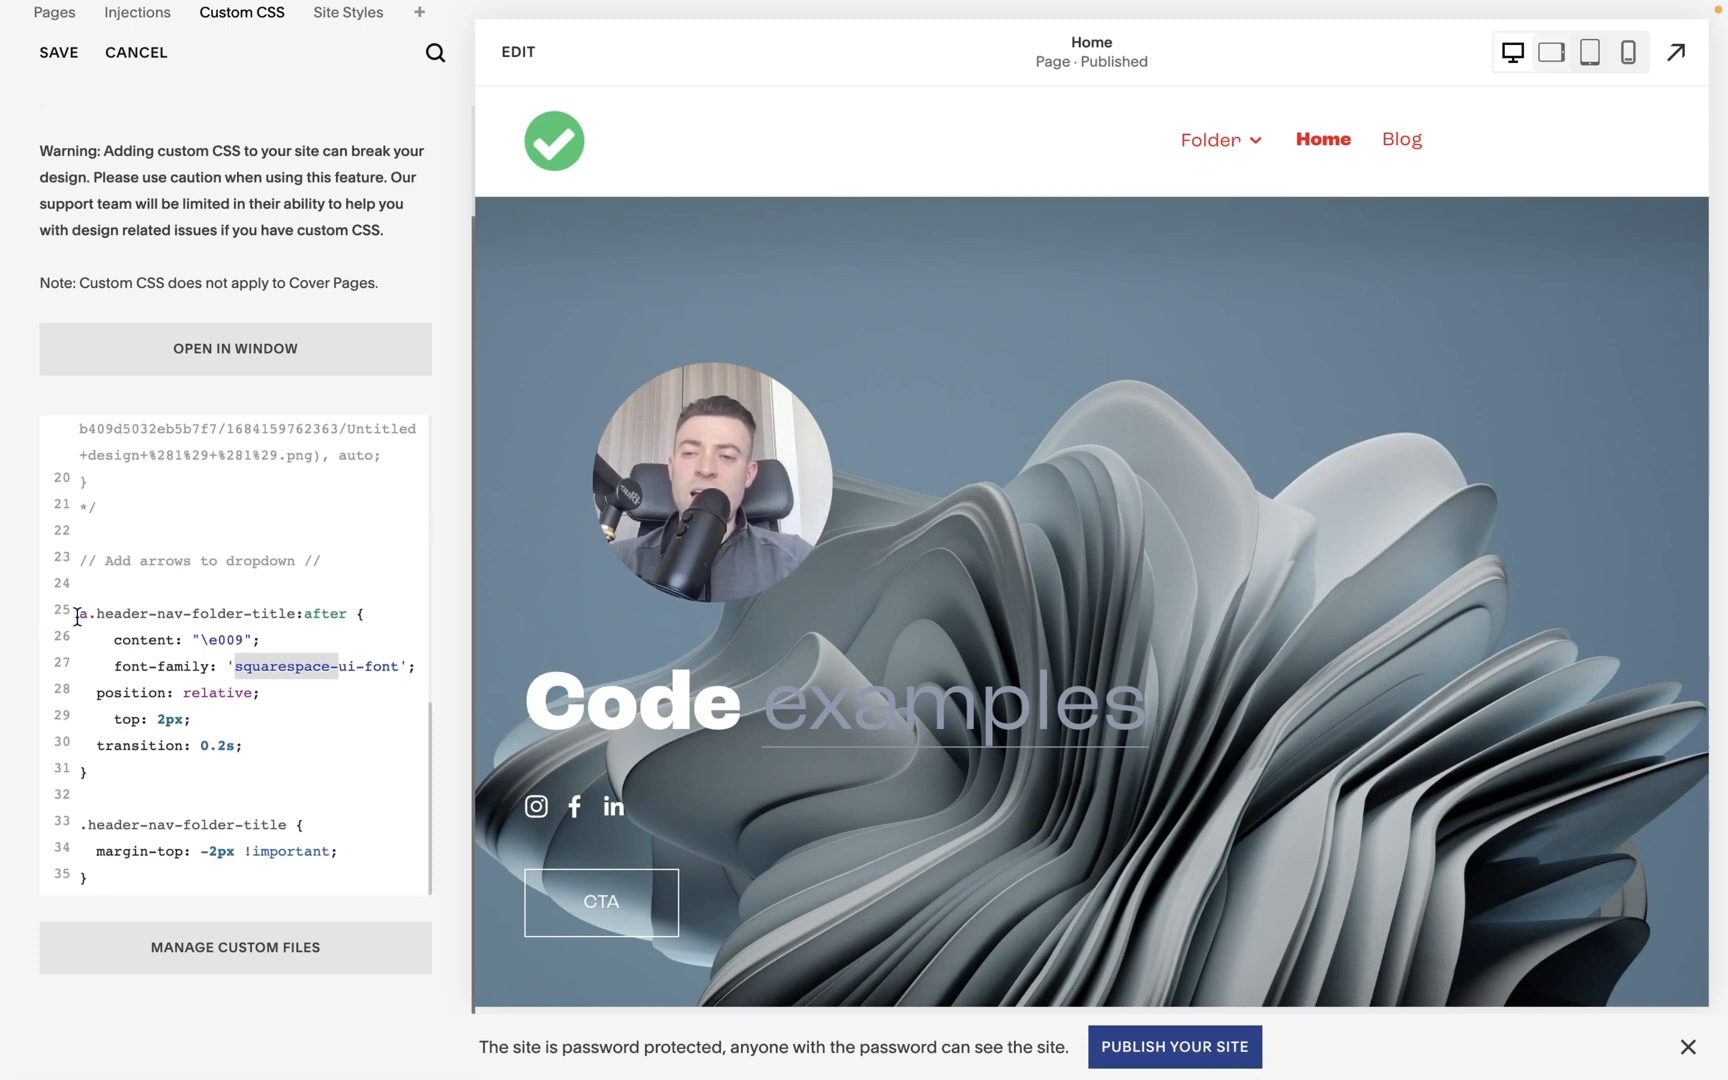
pyautogui.moveTo(117, 617); pyautogui.dragTo(291, 610)
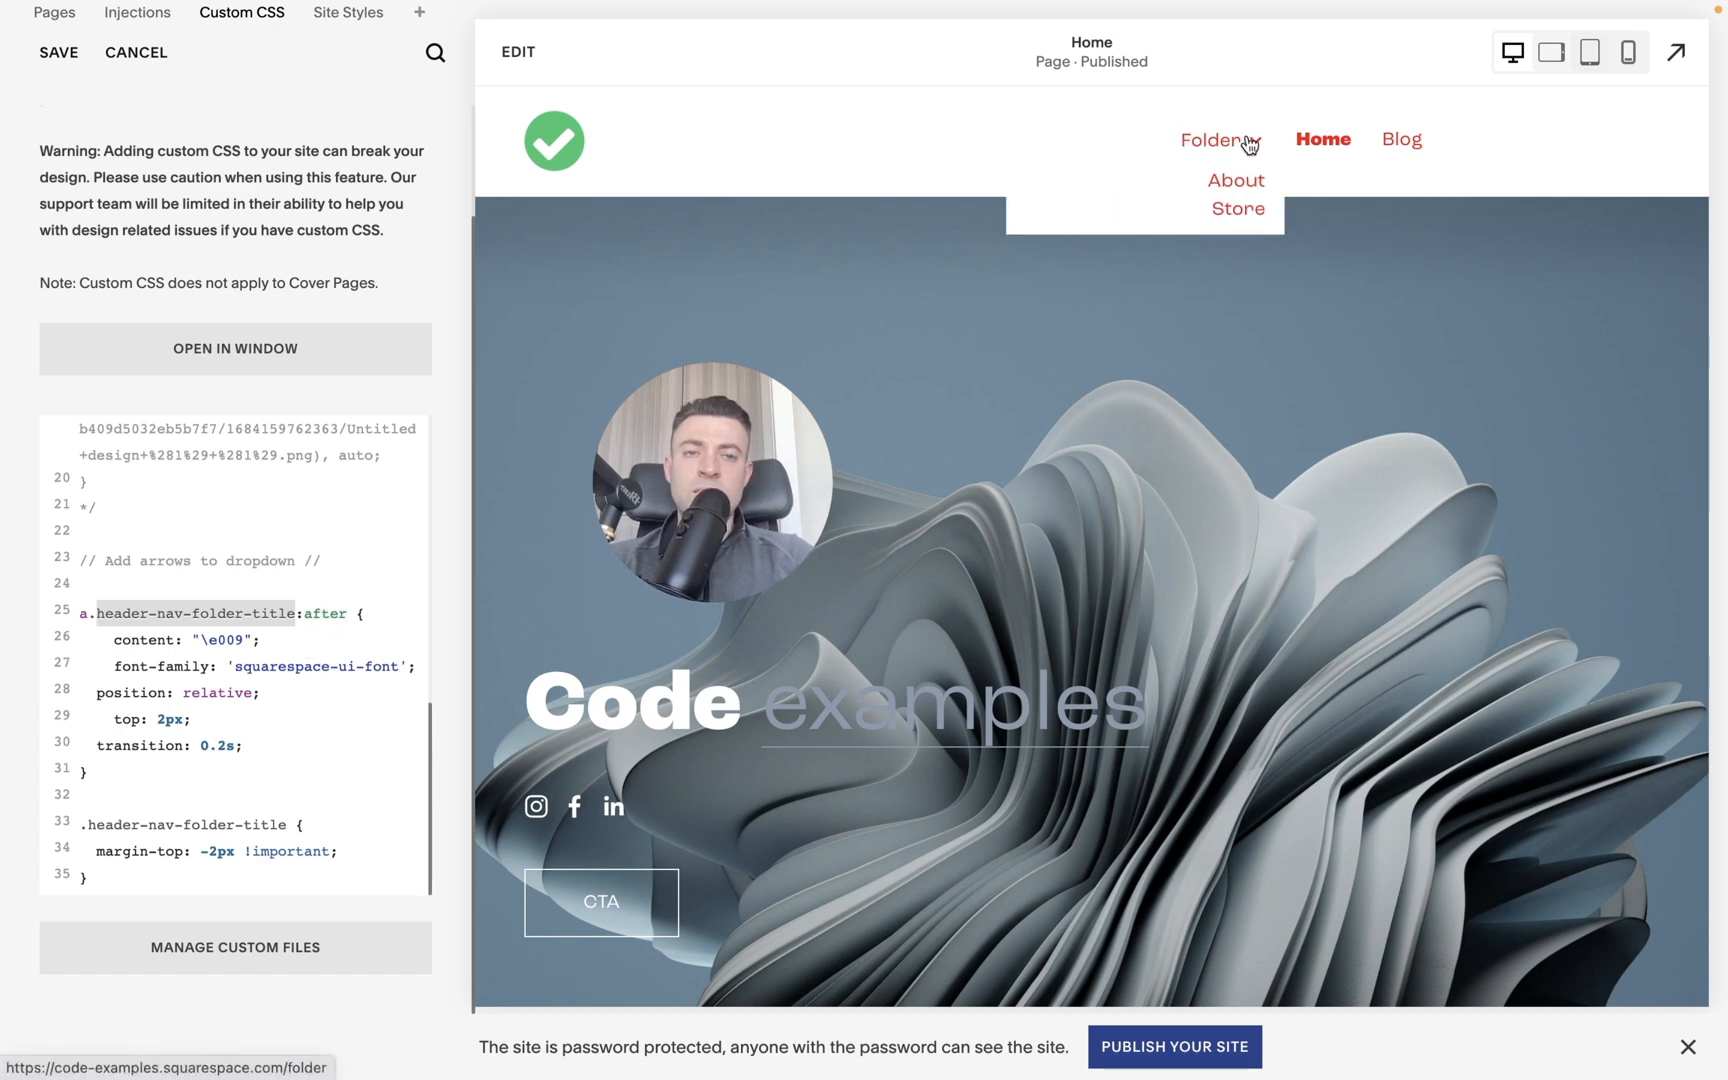
pyautogui.doubleClick(319, 616)
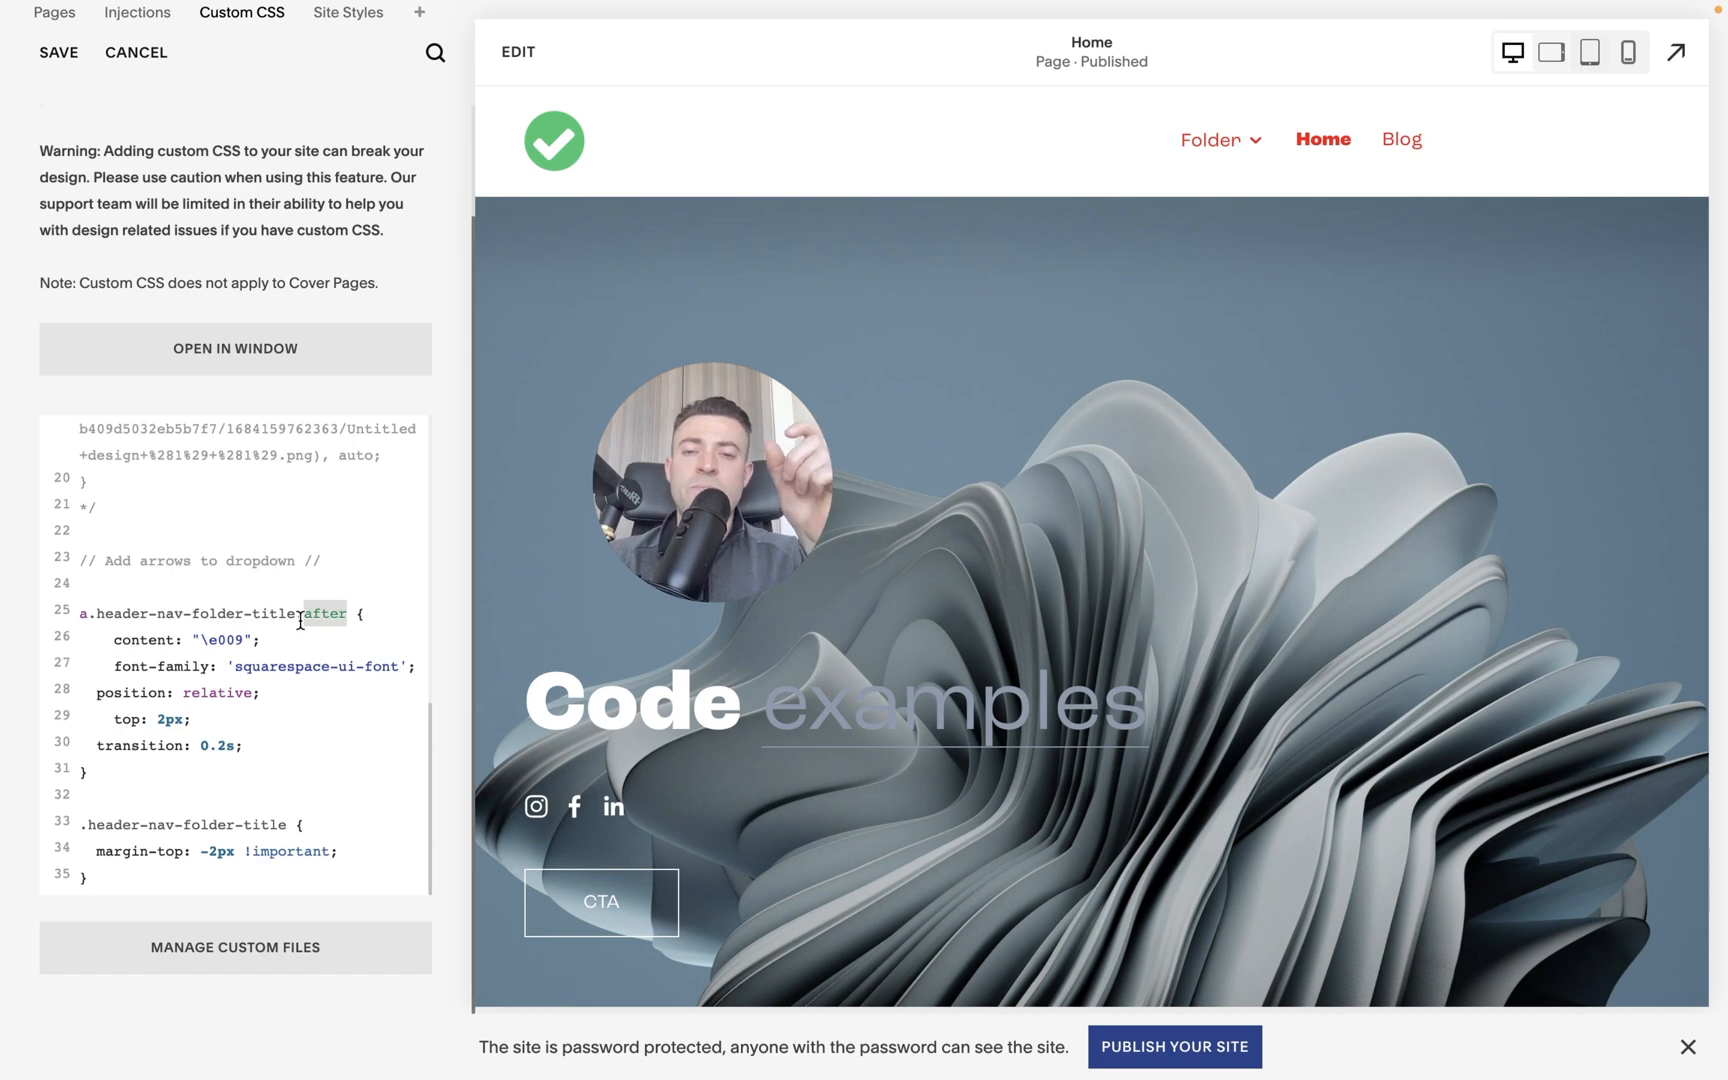
pyautogui.write('bef')
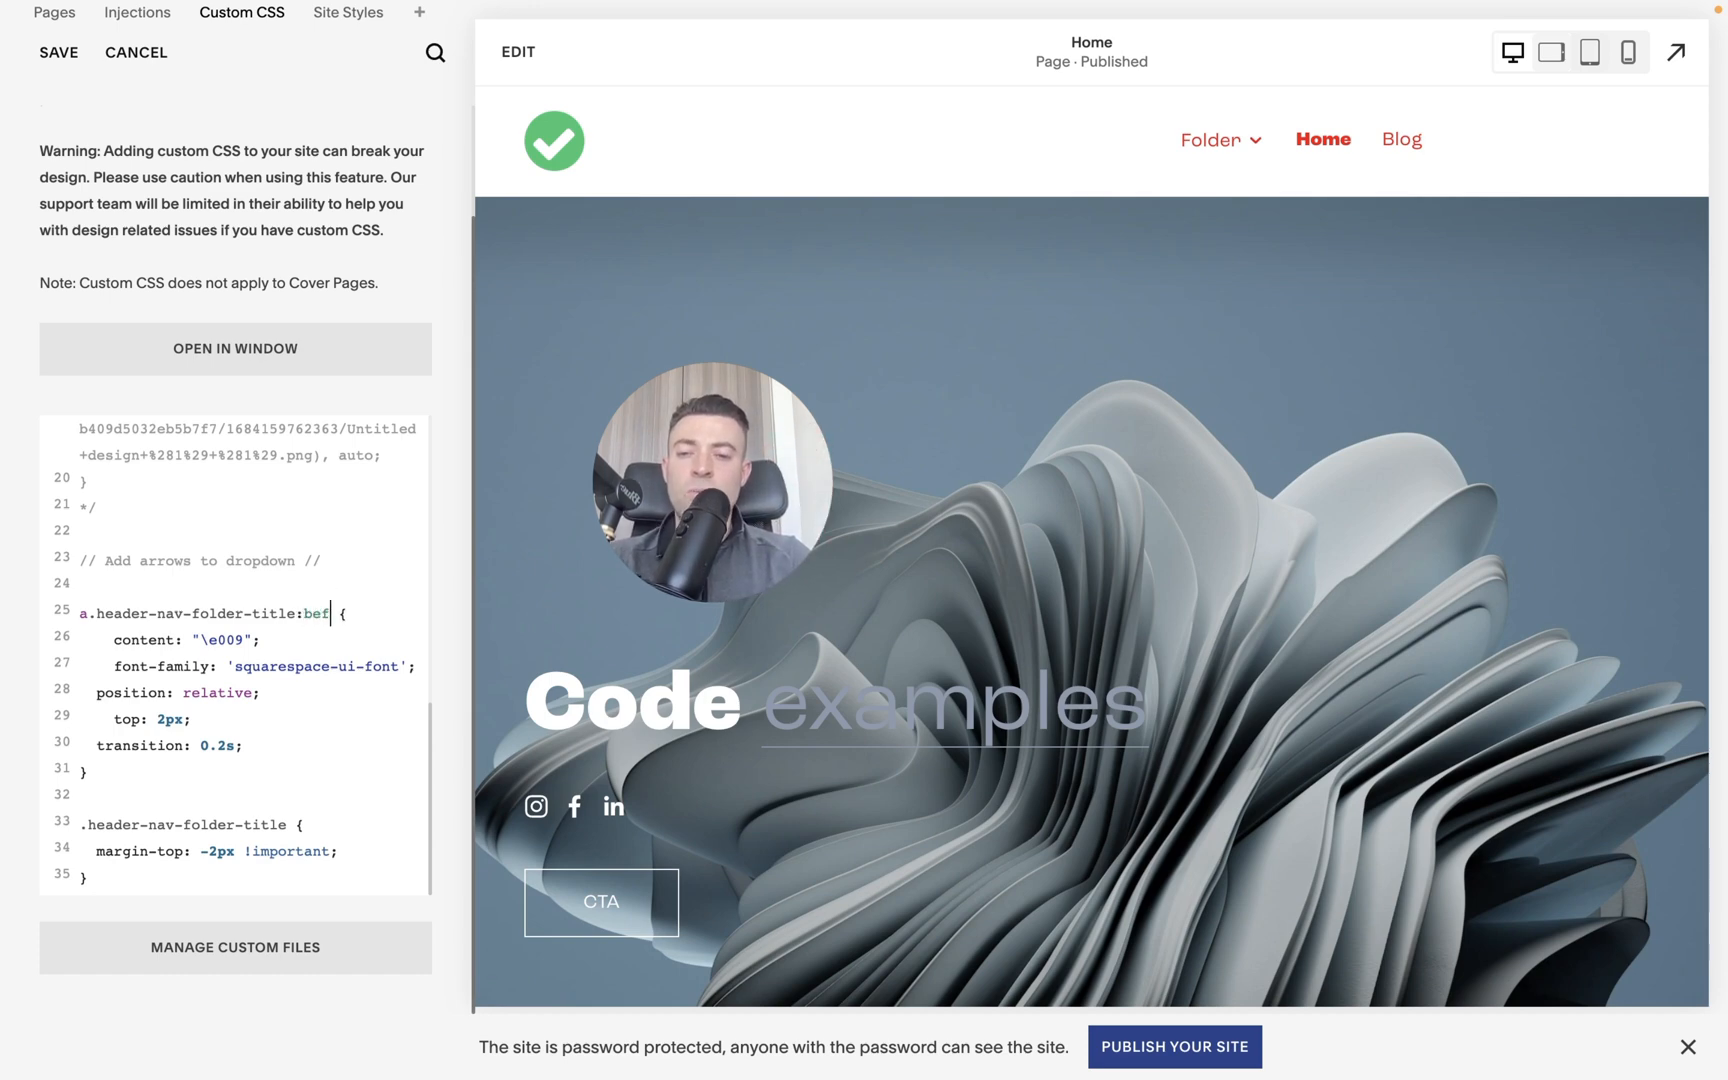
pyautogui.write('ore')
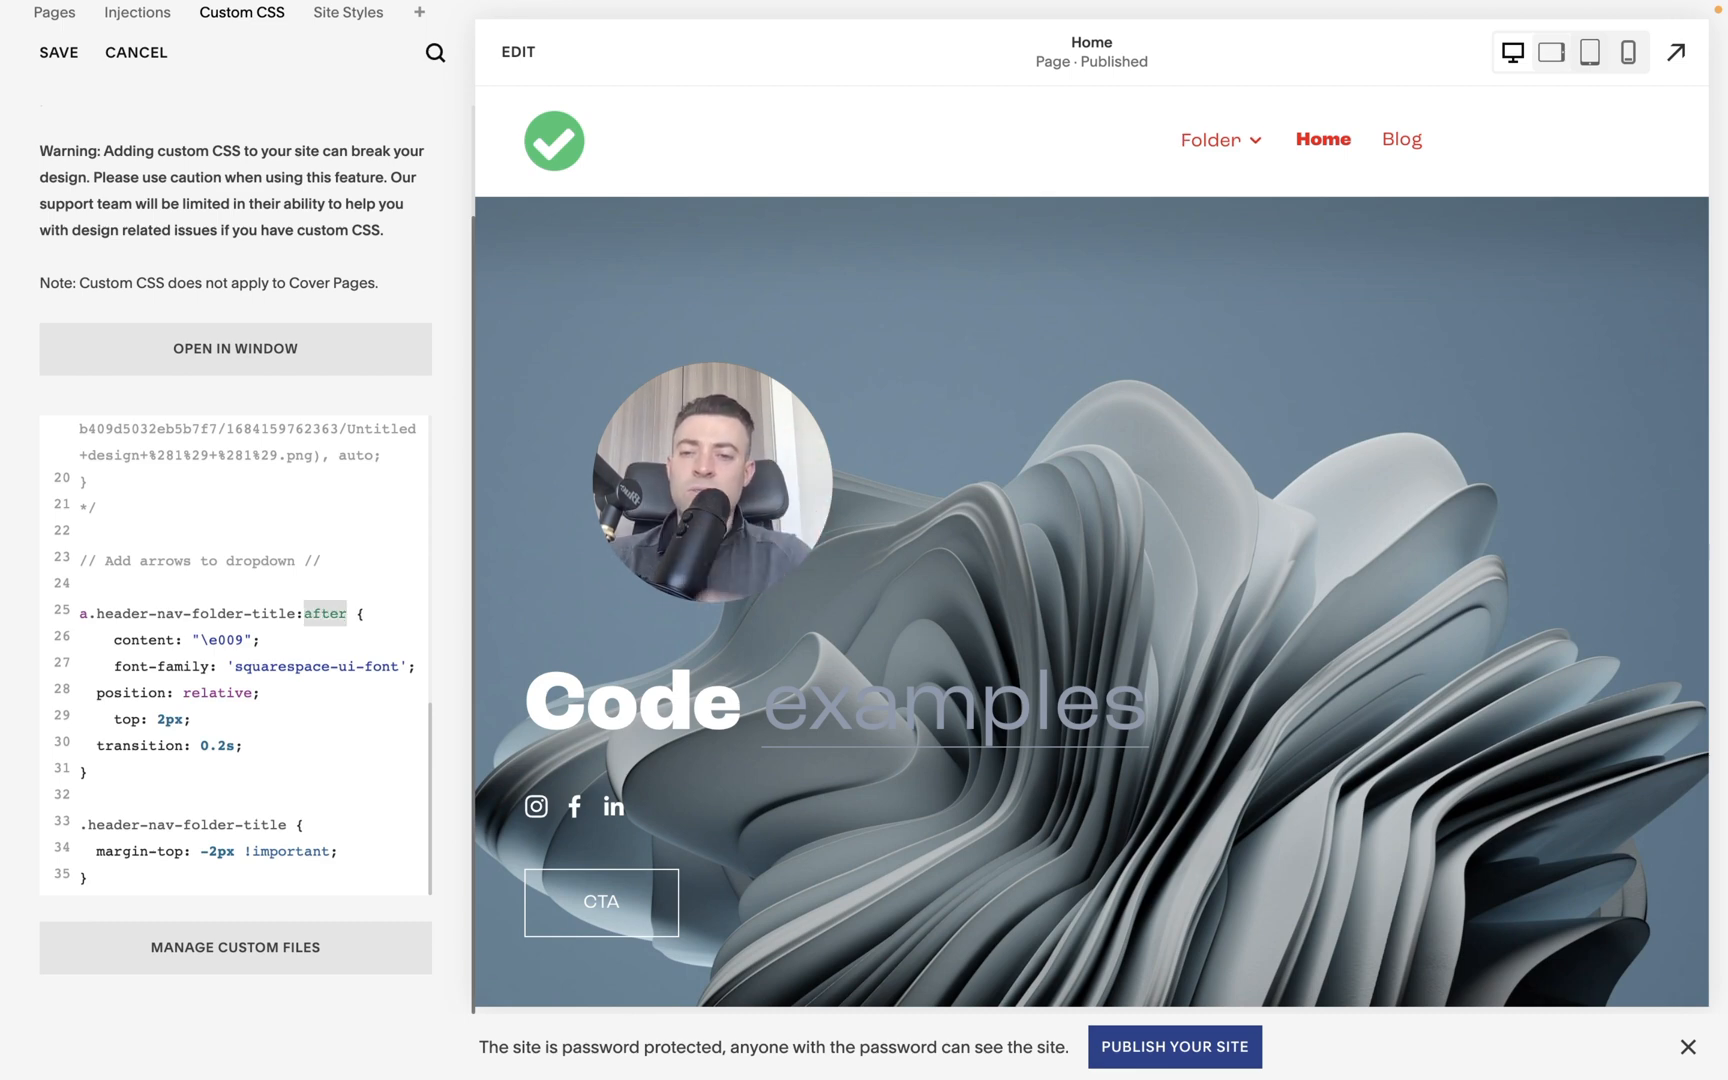
pyautogui.moveTo(128, 642); pyautogui.dragTo(191, 642)
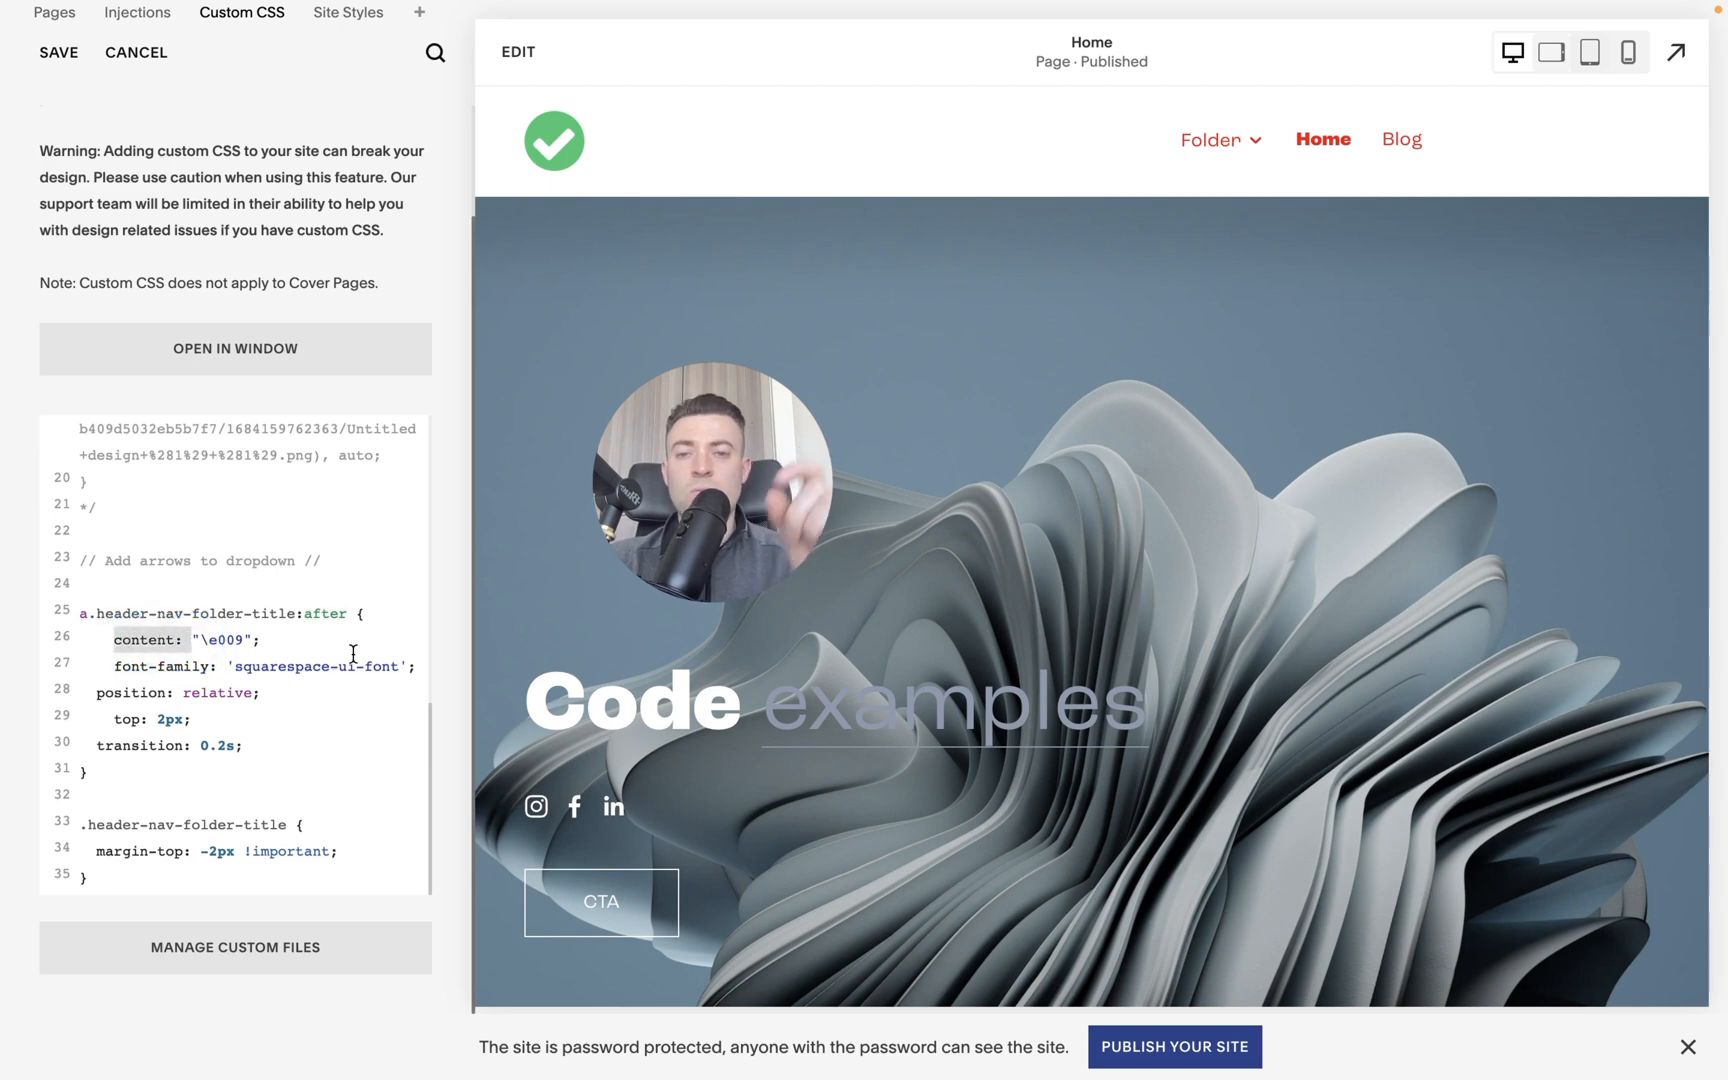
pyautogui.doubleClick(224, 642)
pyautogui.write('a')
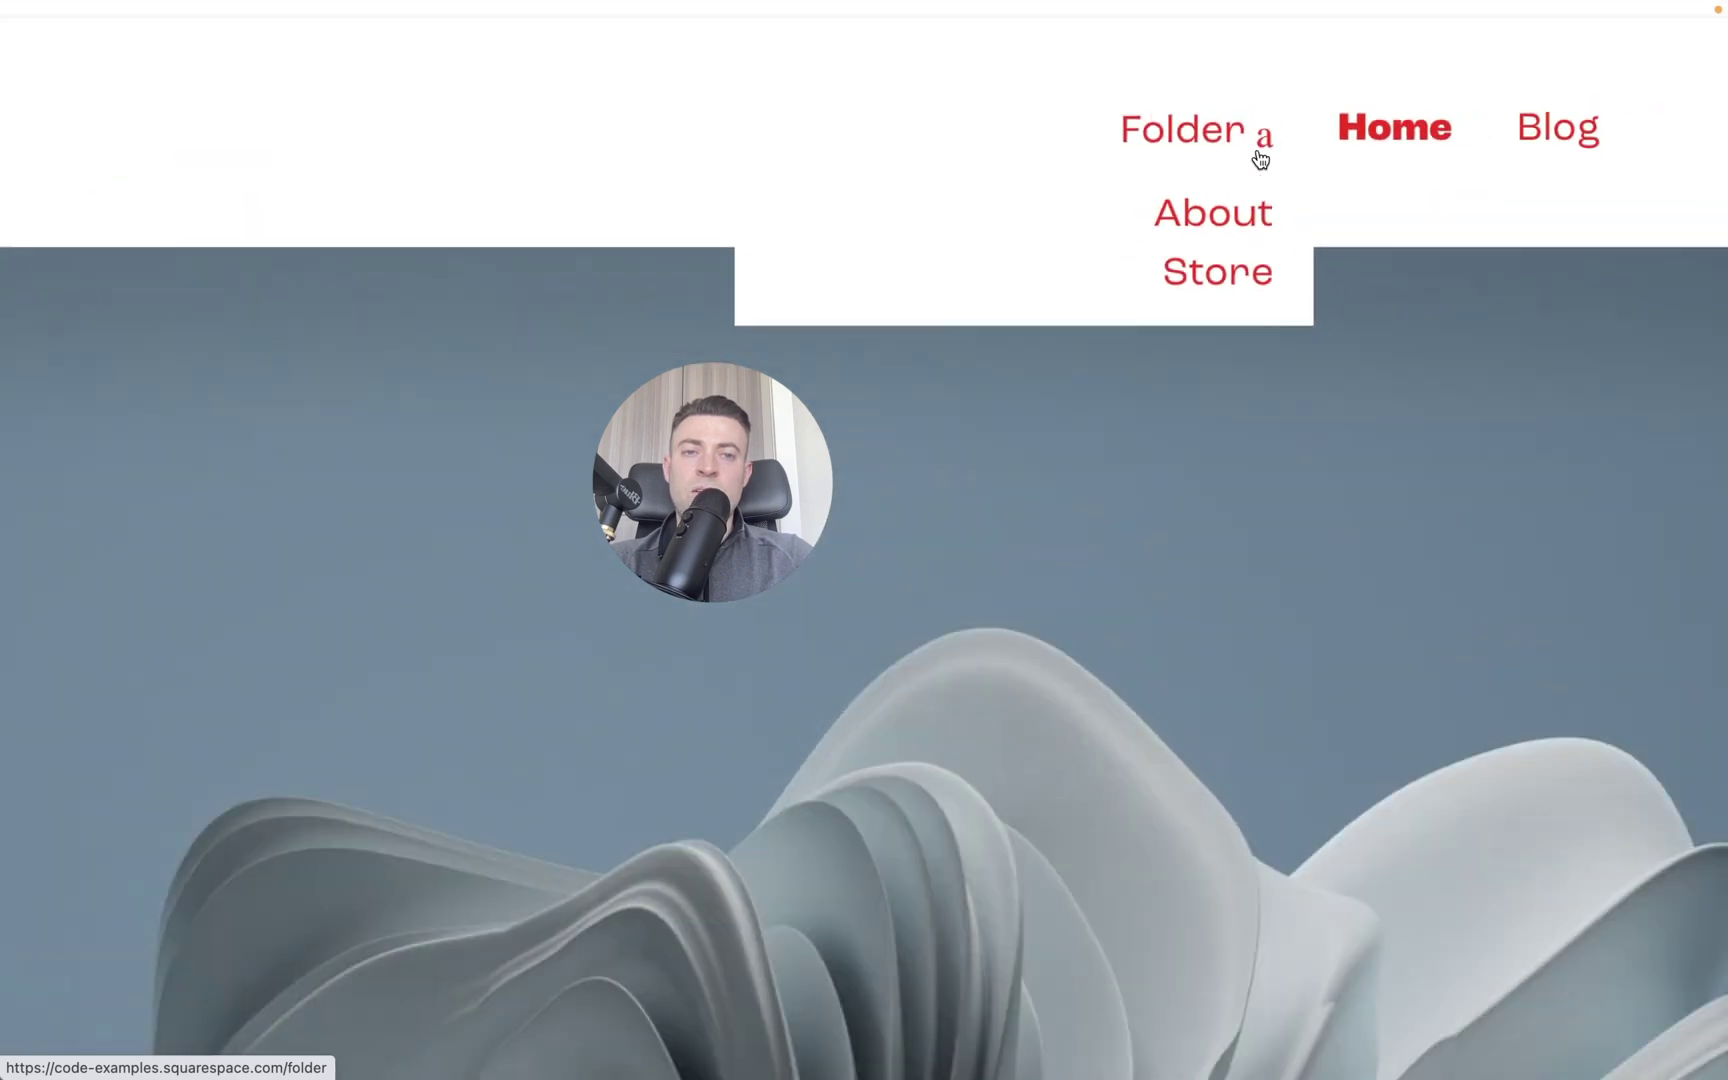
pyautogui.hotkey('ctrl', 'z')
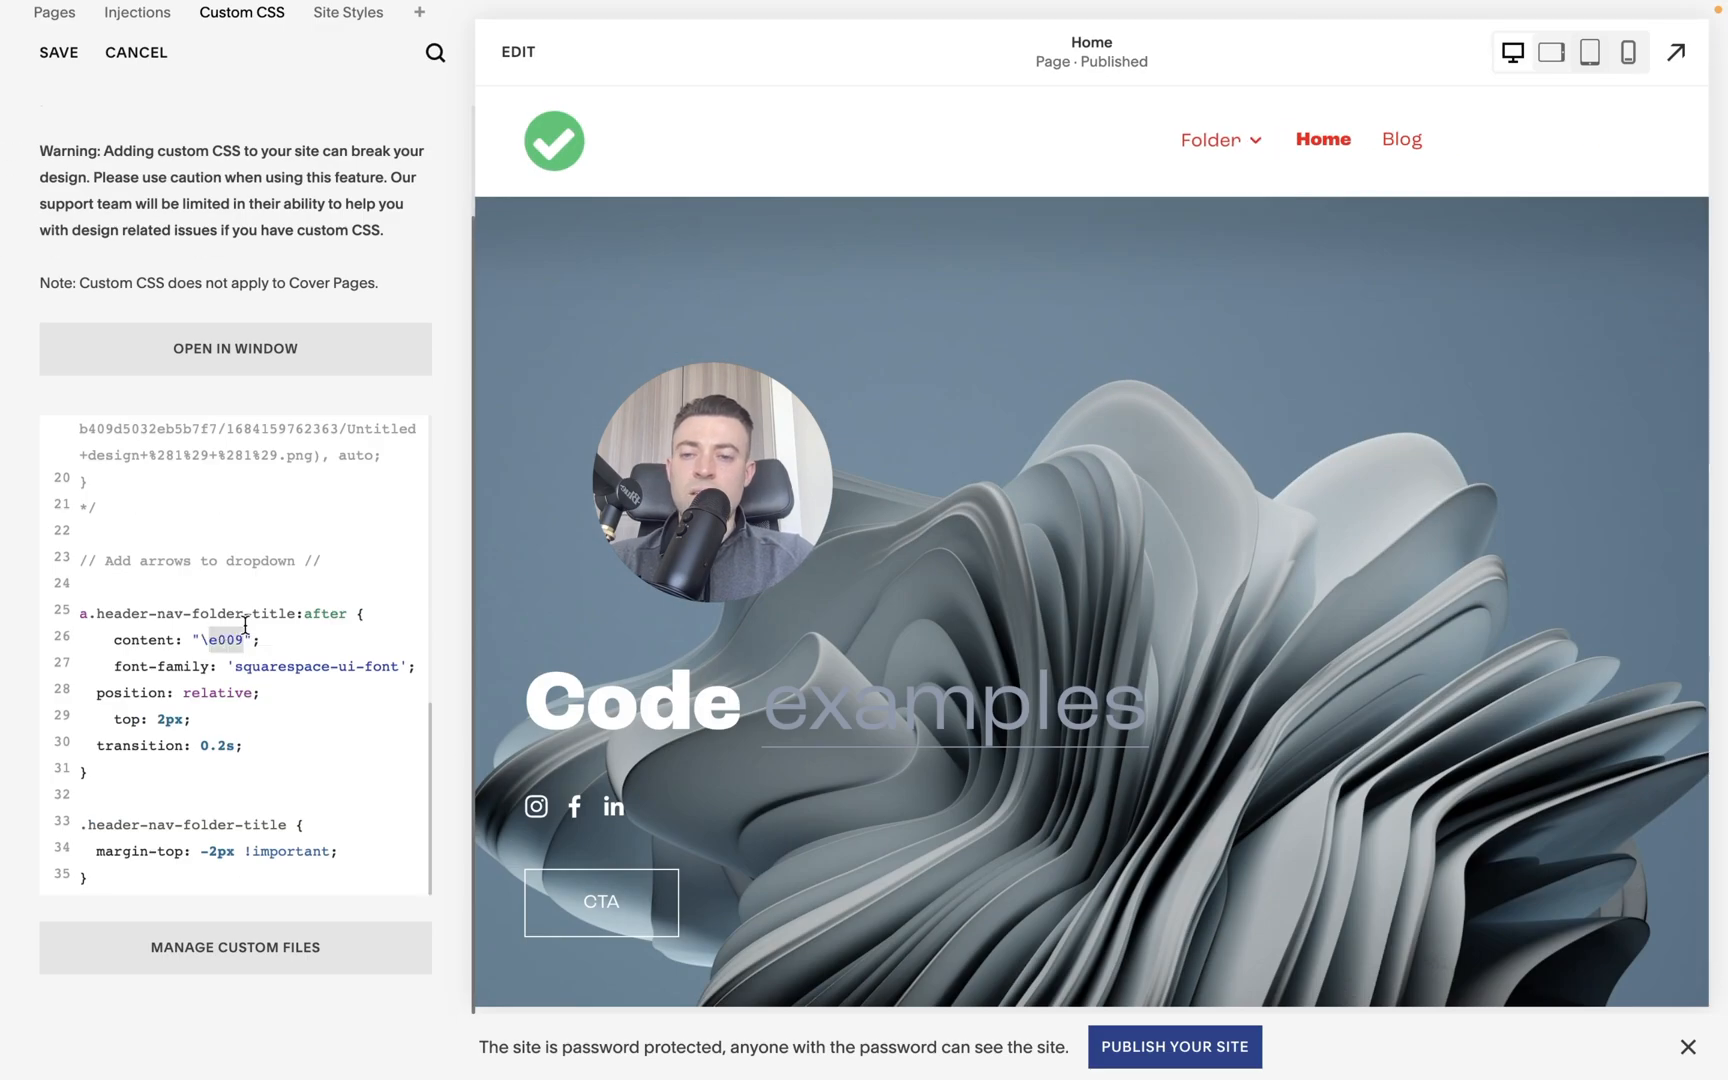
pyautogui.click(232, 632)
pyautogui.write('5')
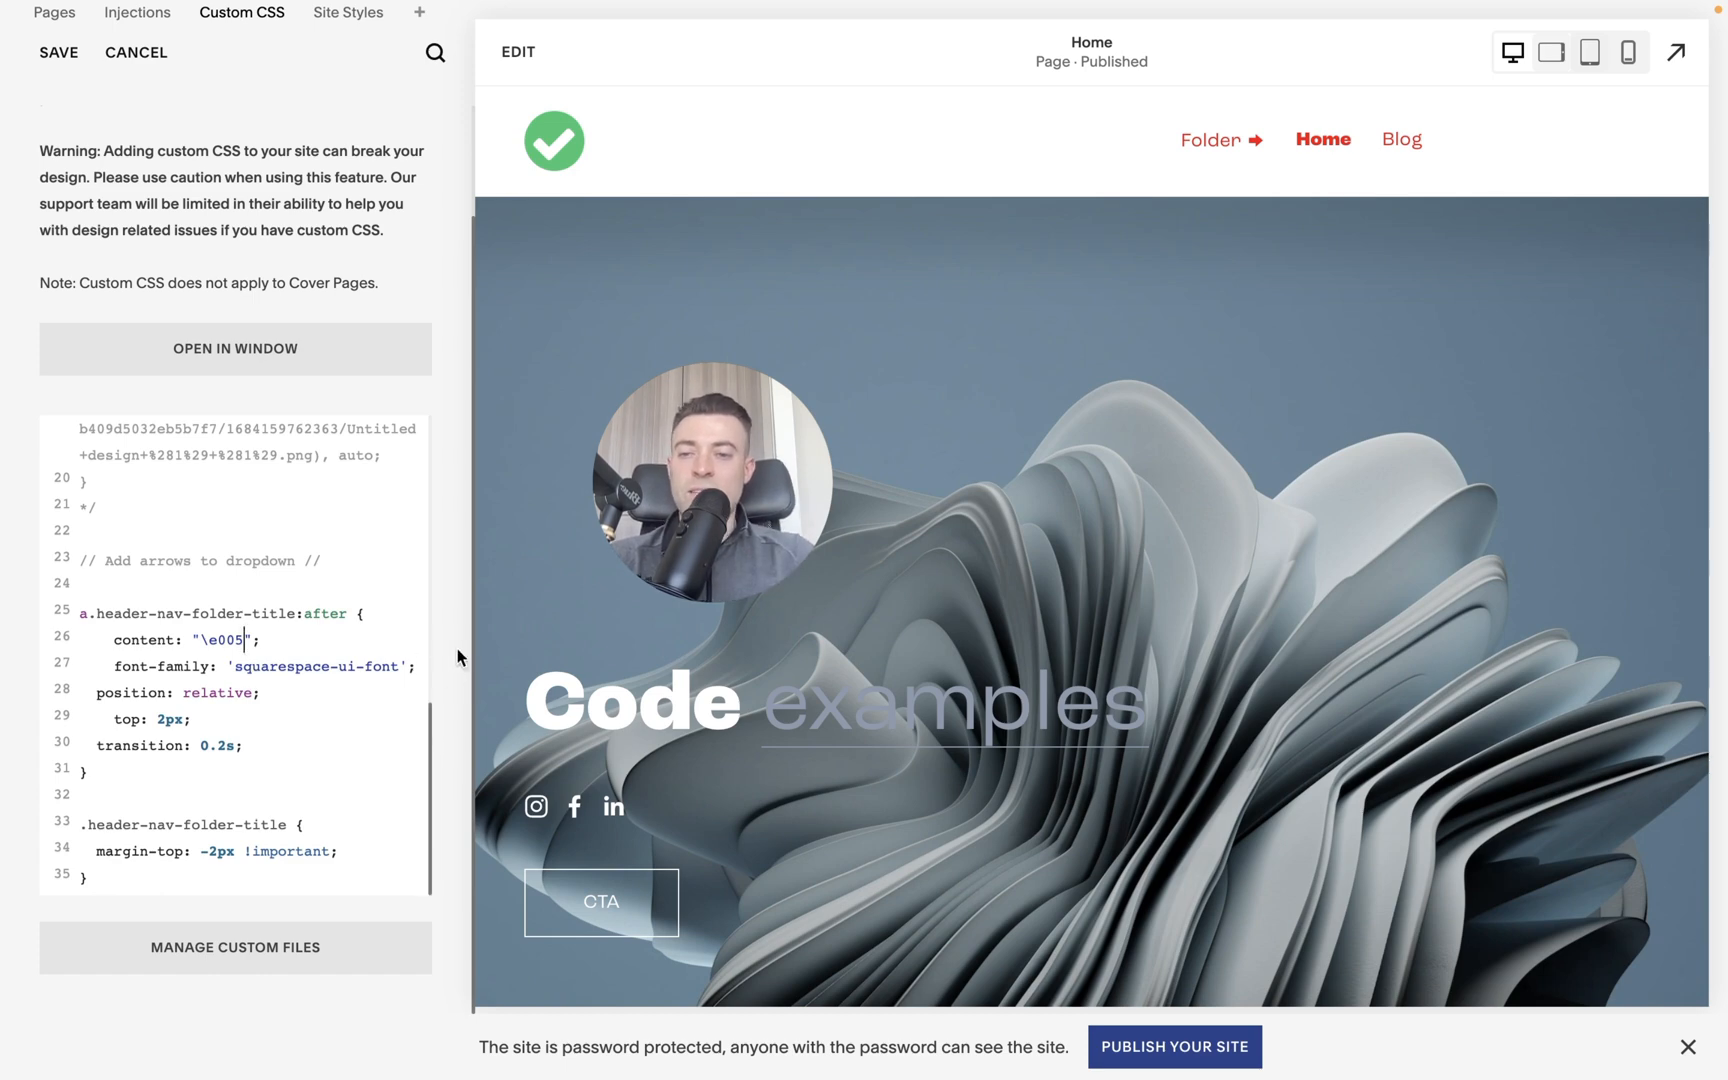
# Change the arrow's icon code from \e005 to \e009 for a downward chevron.
pyautogui.moveTo(262, 640)
pyautogui.mouseDown()
pyautogui.moveTo(102, 632)
pyautogui.moveTo(388, 667)
pyautogui.mouseUp()
pyautogui.doubleClick(231, 640)
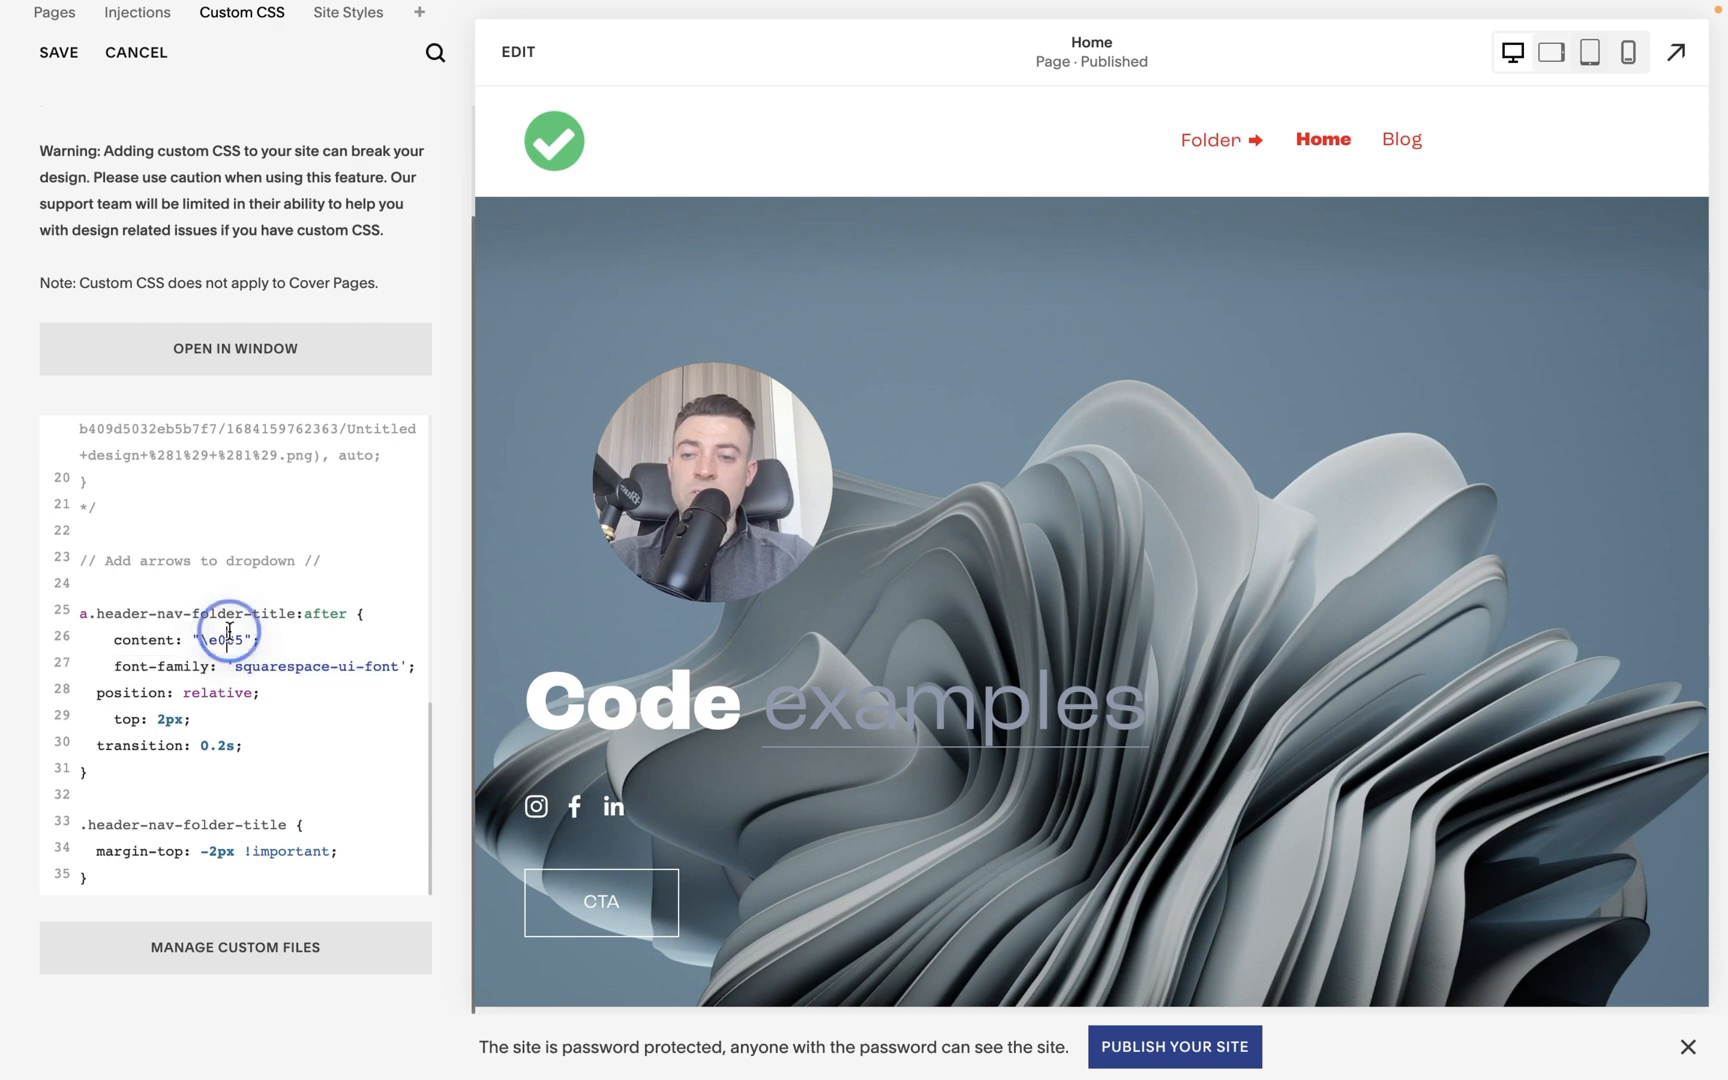
pyautogui.write('e009')
# Delete the relative positioning rule, then undo to restore it.
pyautogui.moveTo(261, 693); pyautogui.dragTo(4, 695)
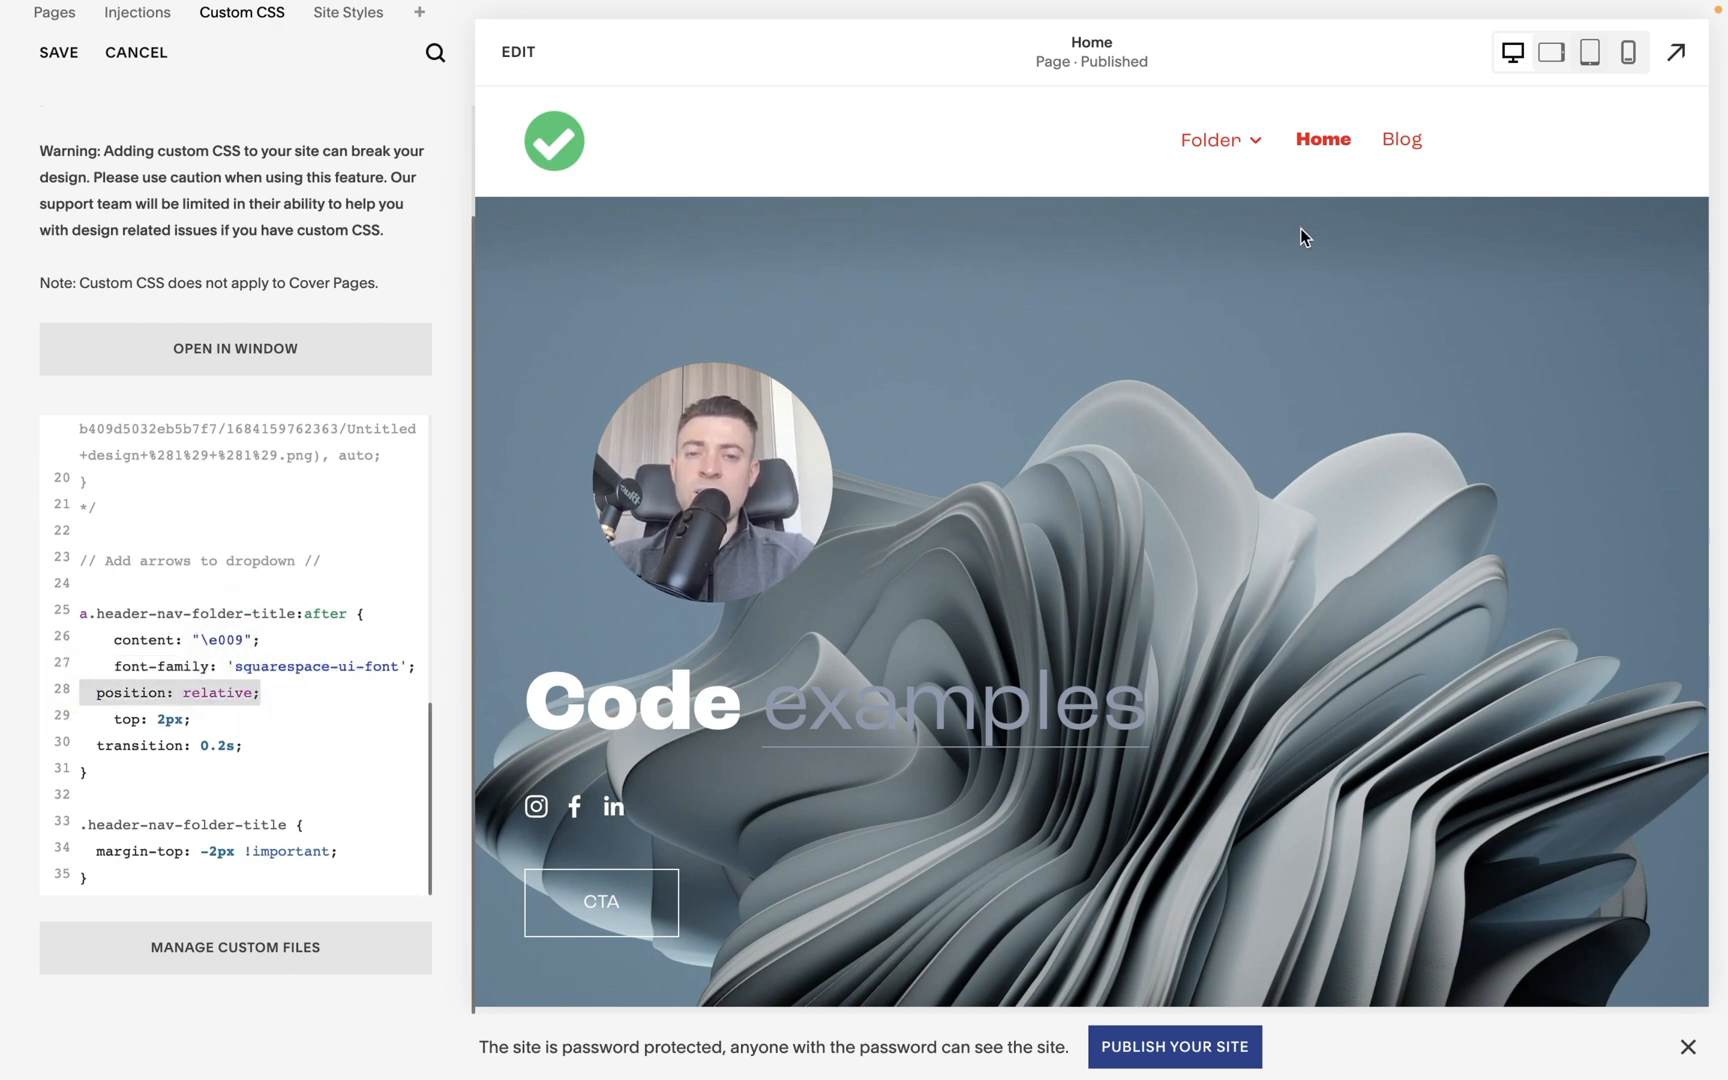
pyautogui.press('BackSpace')
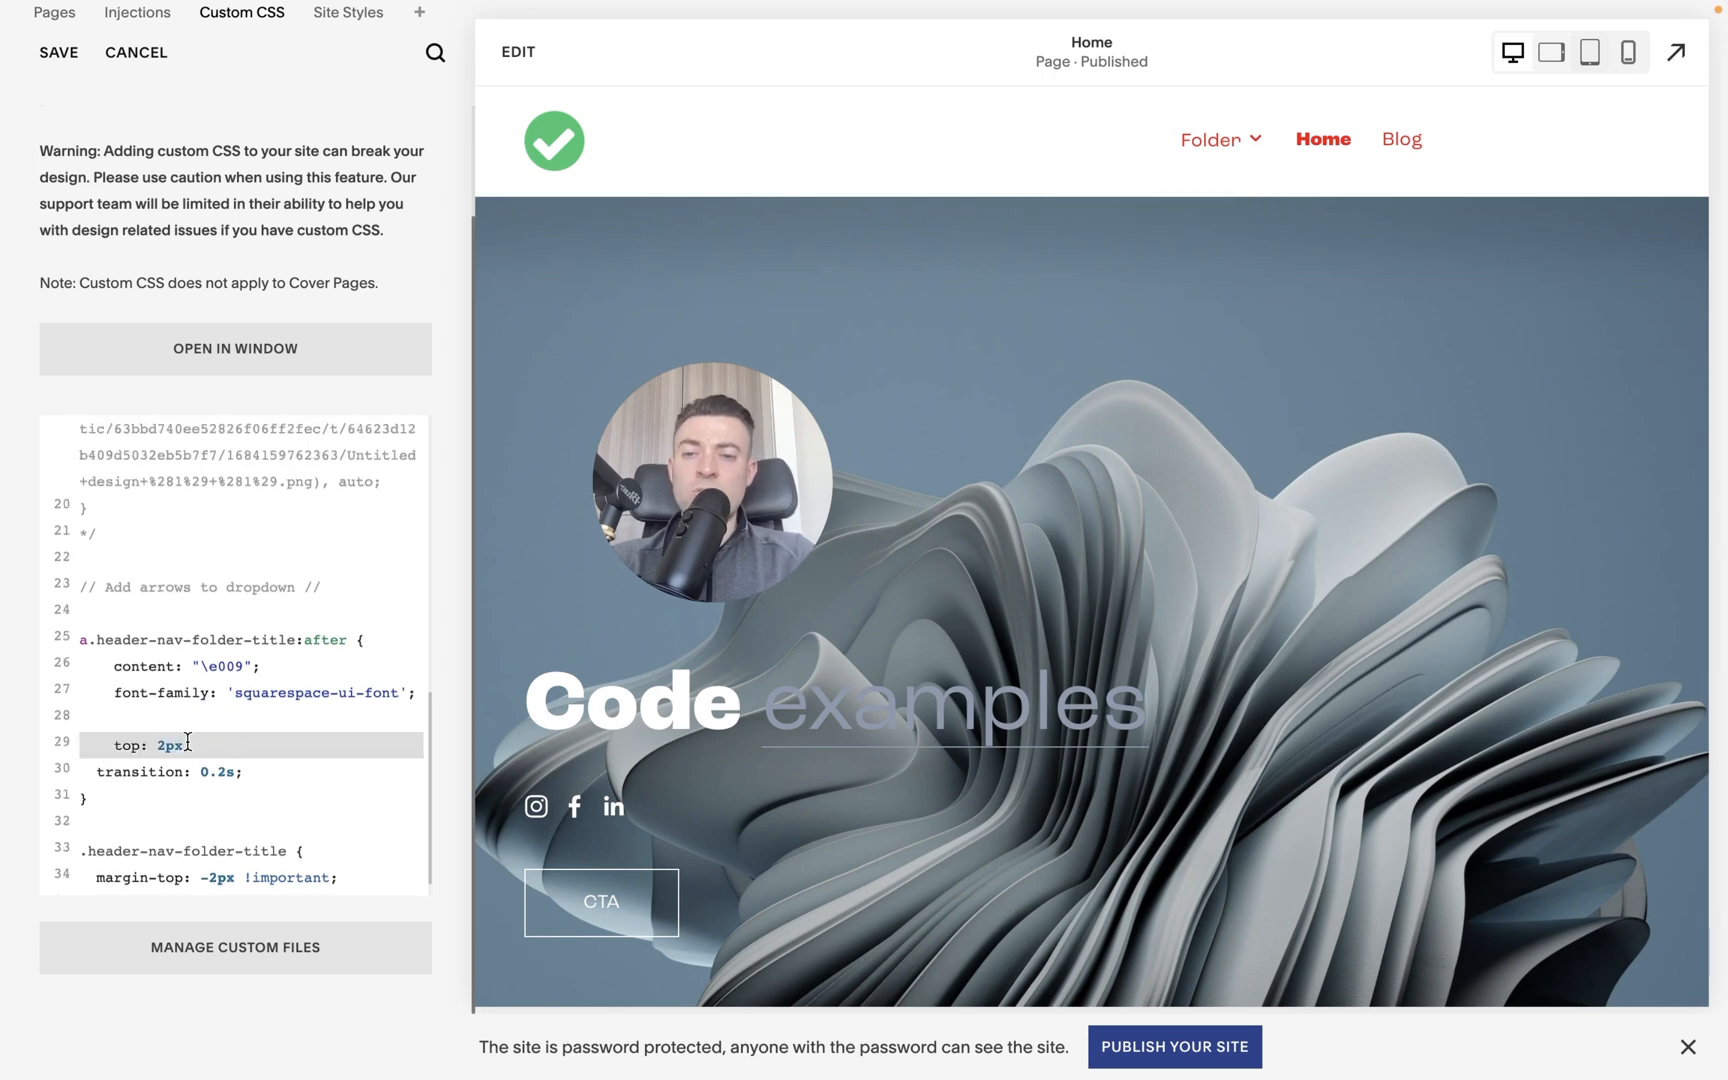
pyautogui.hotkey('ctrl', 'z')
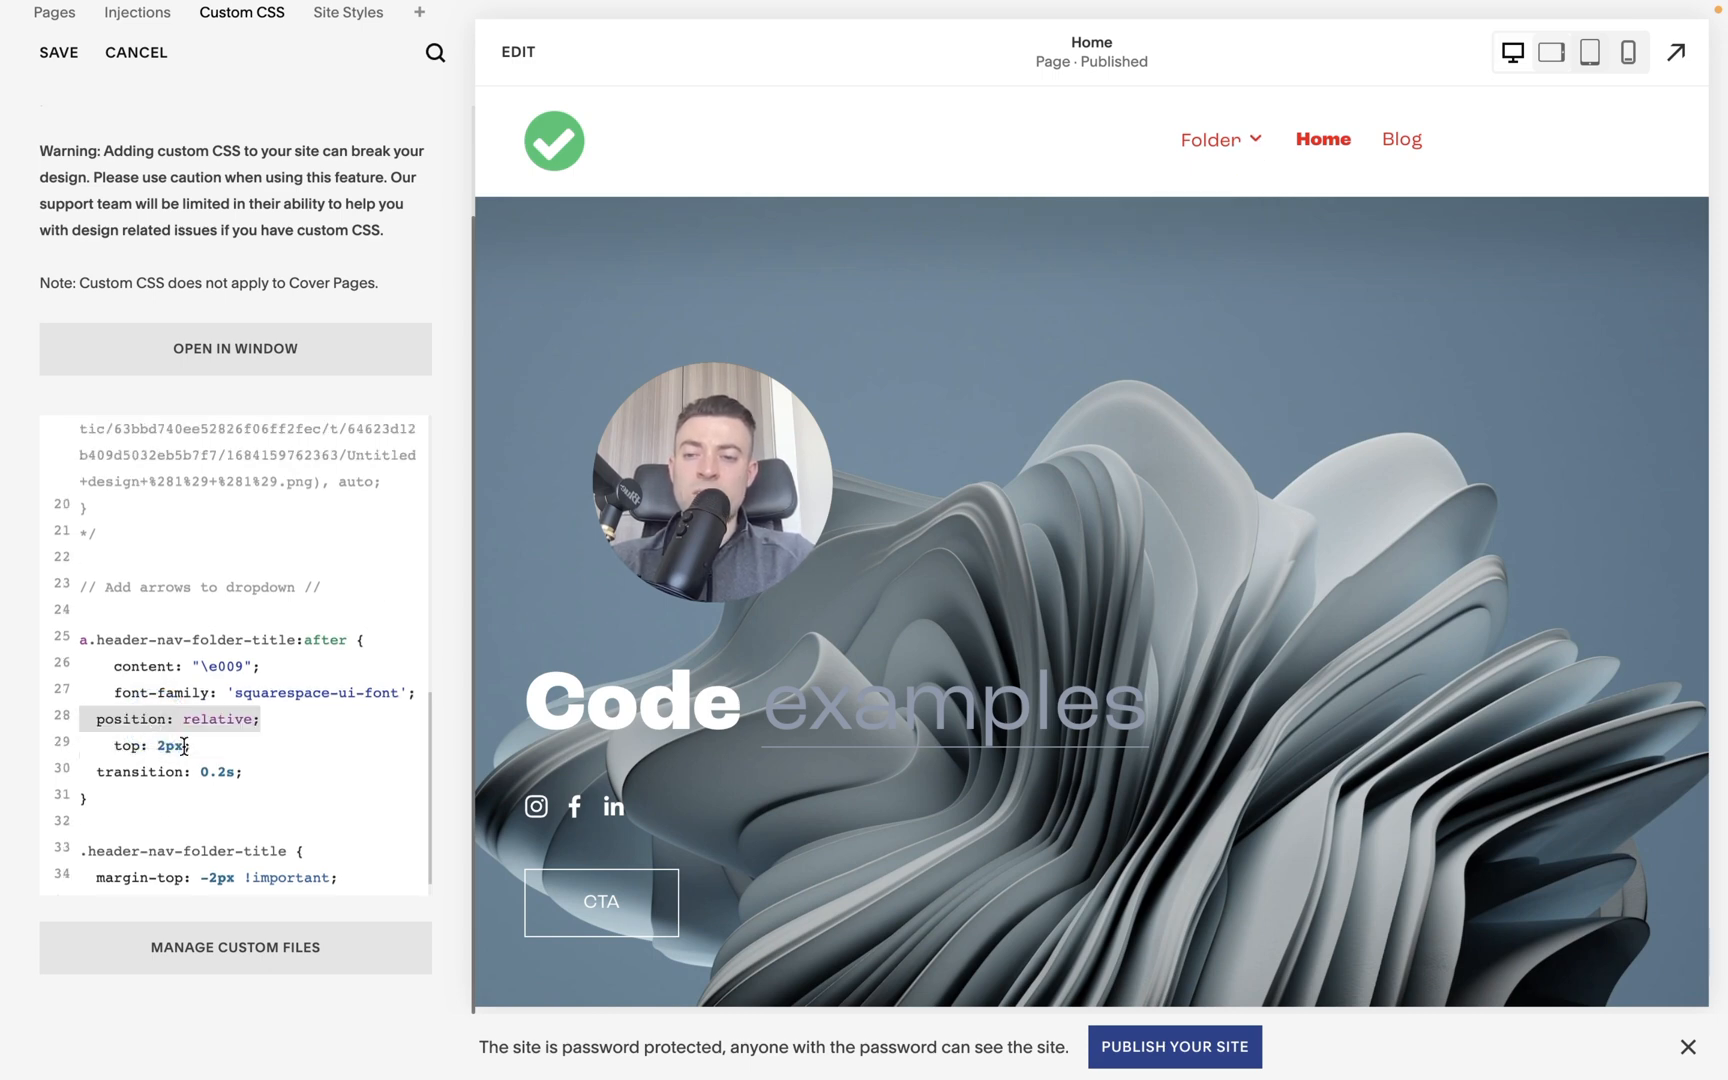
# Delete the 'transition: 0.2s;' line from the dropdown-arrow rule.
pyautogui.click(170, 746)
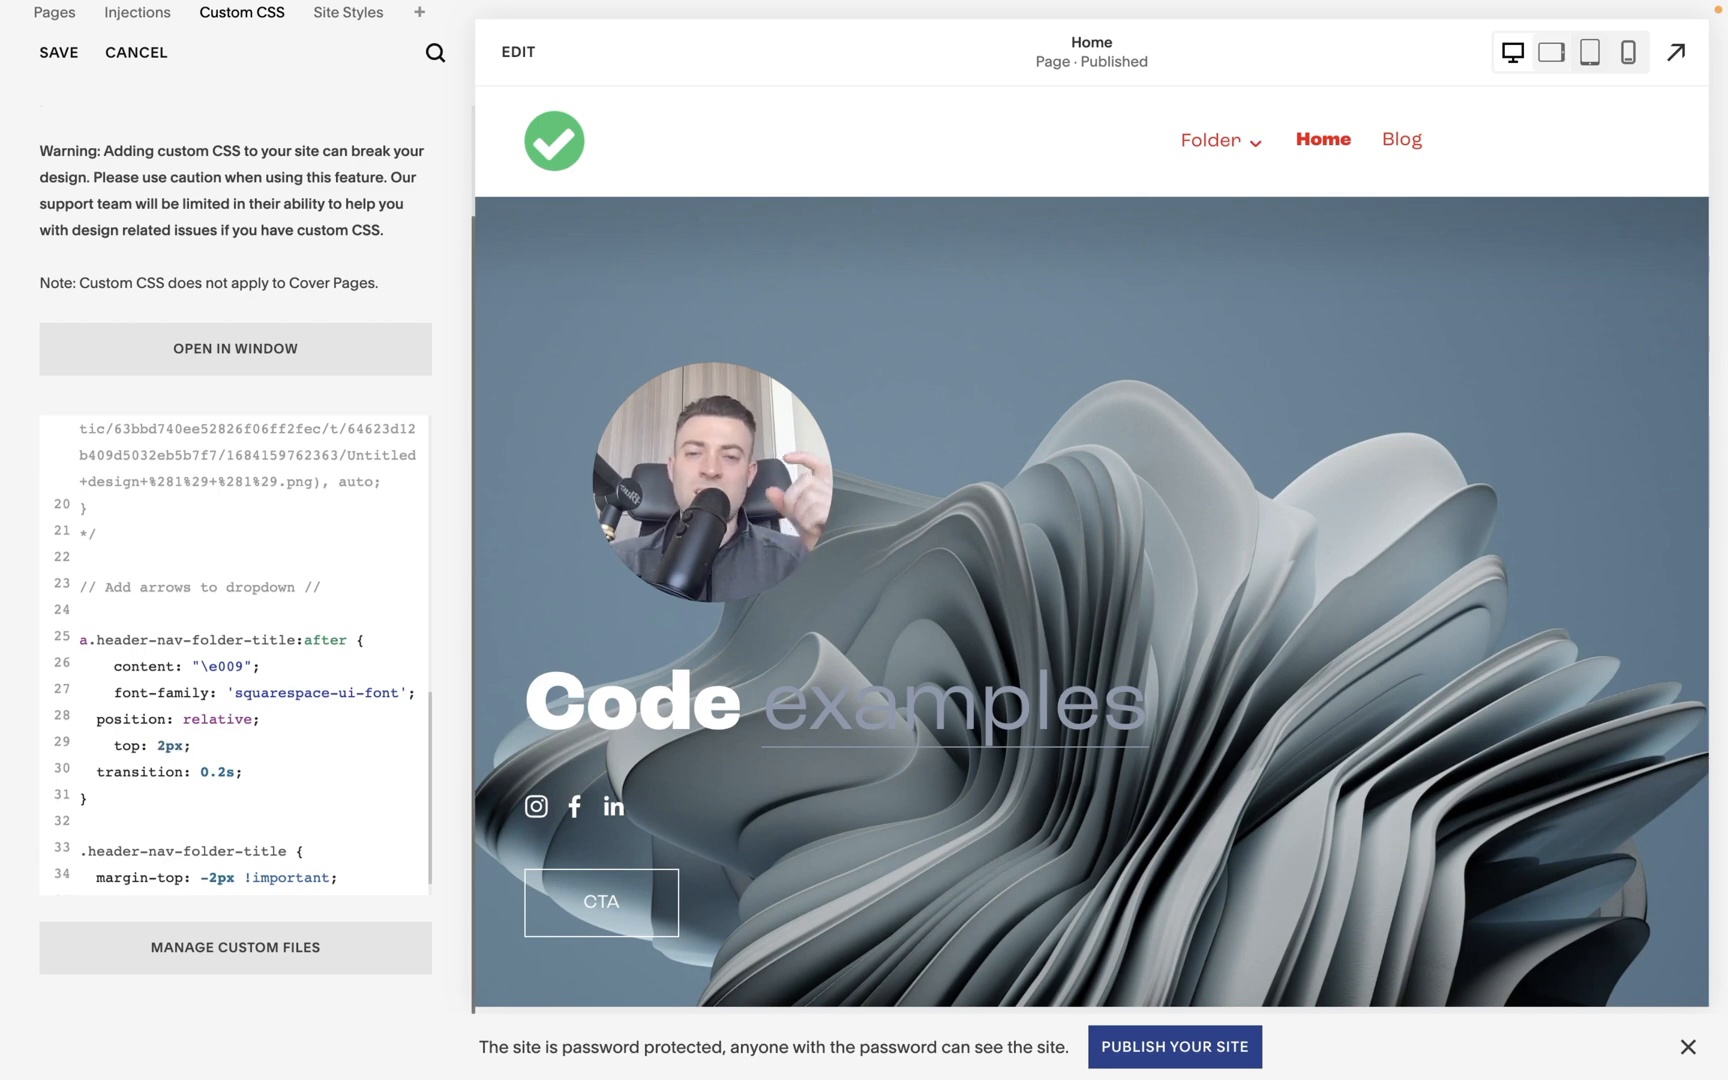
pyautogui.moveTo(246, 772); pyautogui.dragTo(4, 776)
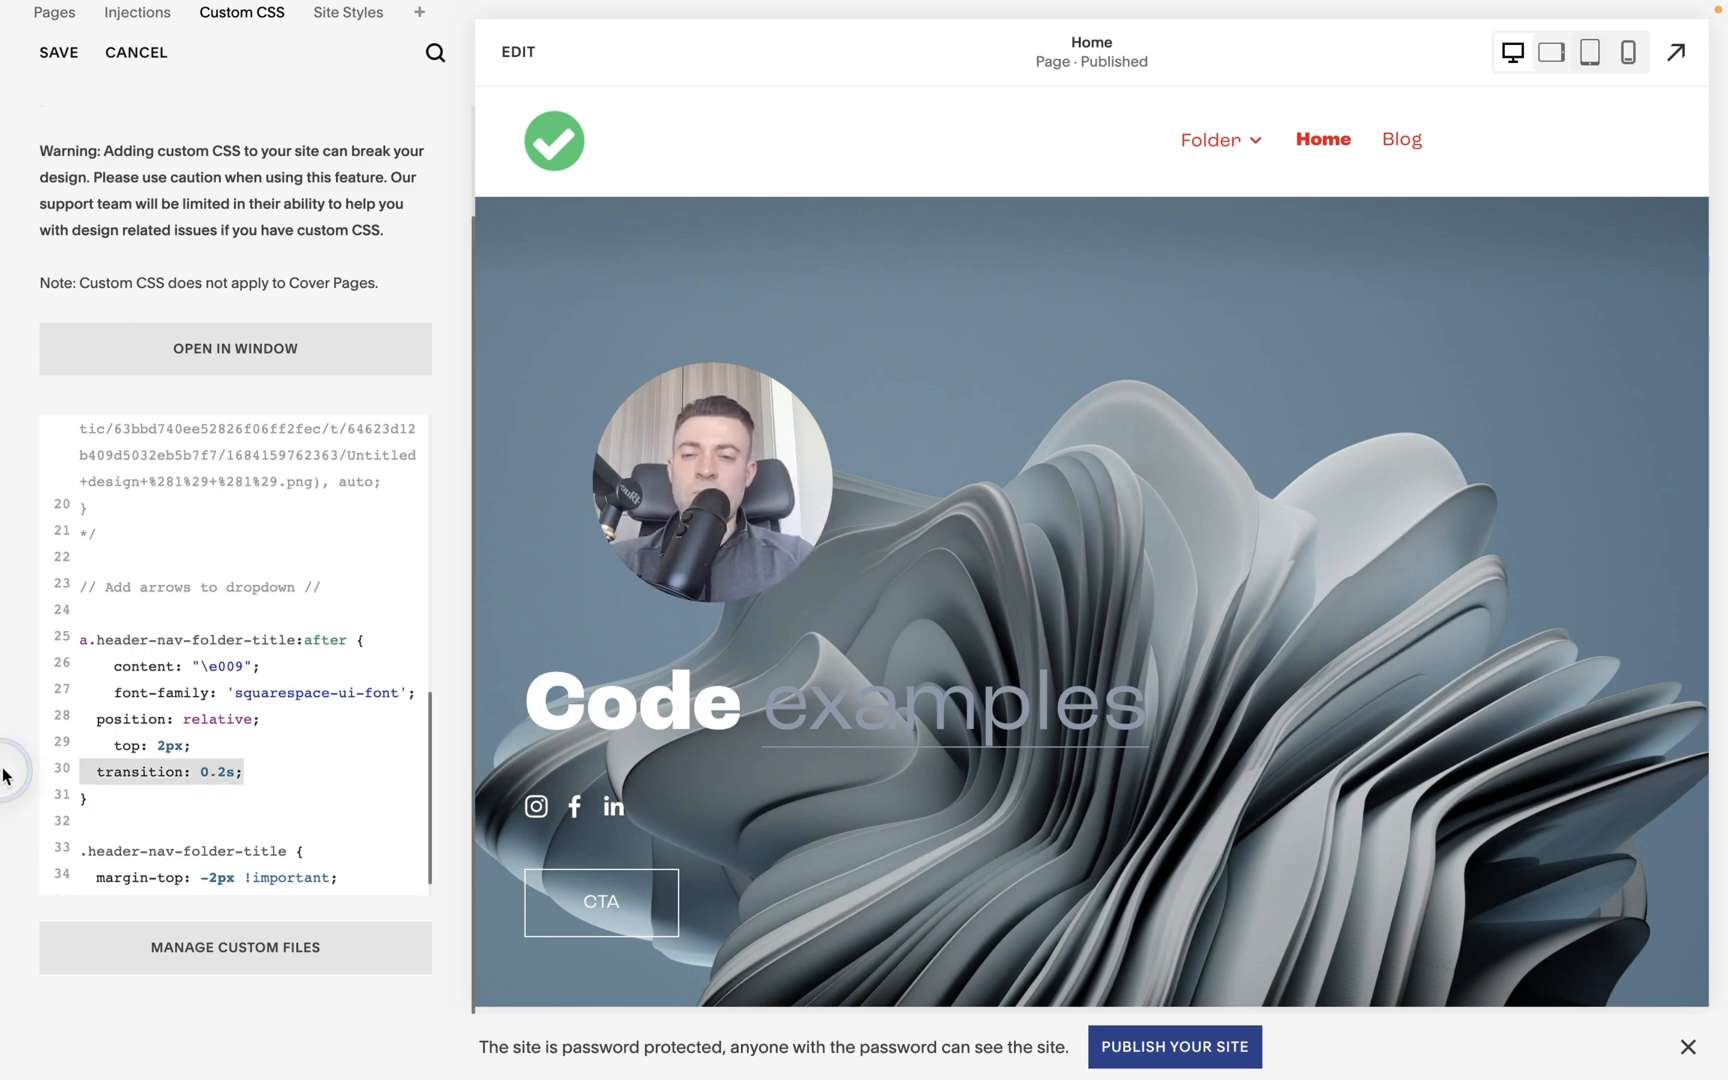
pyautogui.press('BackSpace')
pyautogui.press('BackSpace')
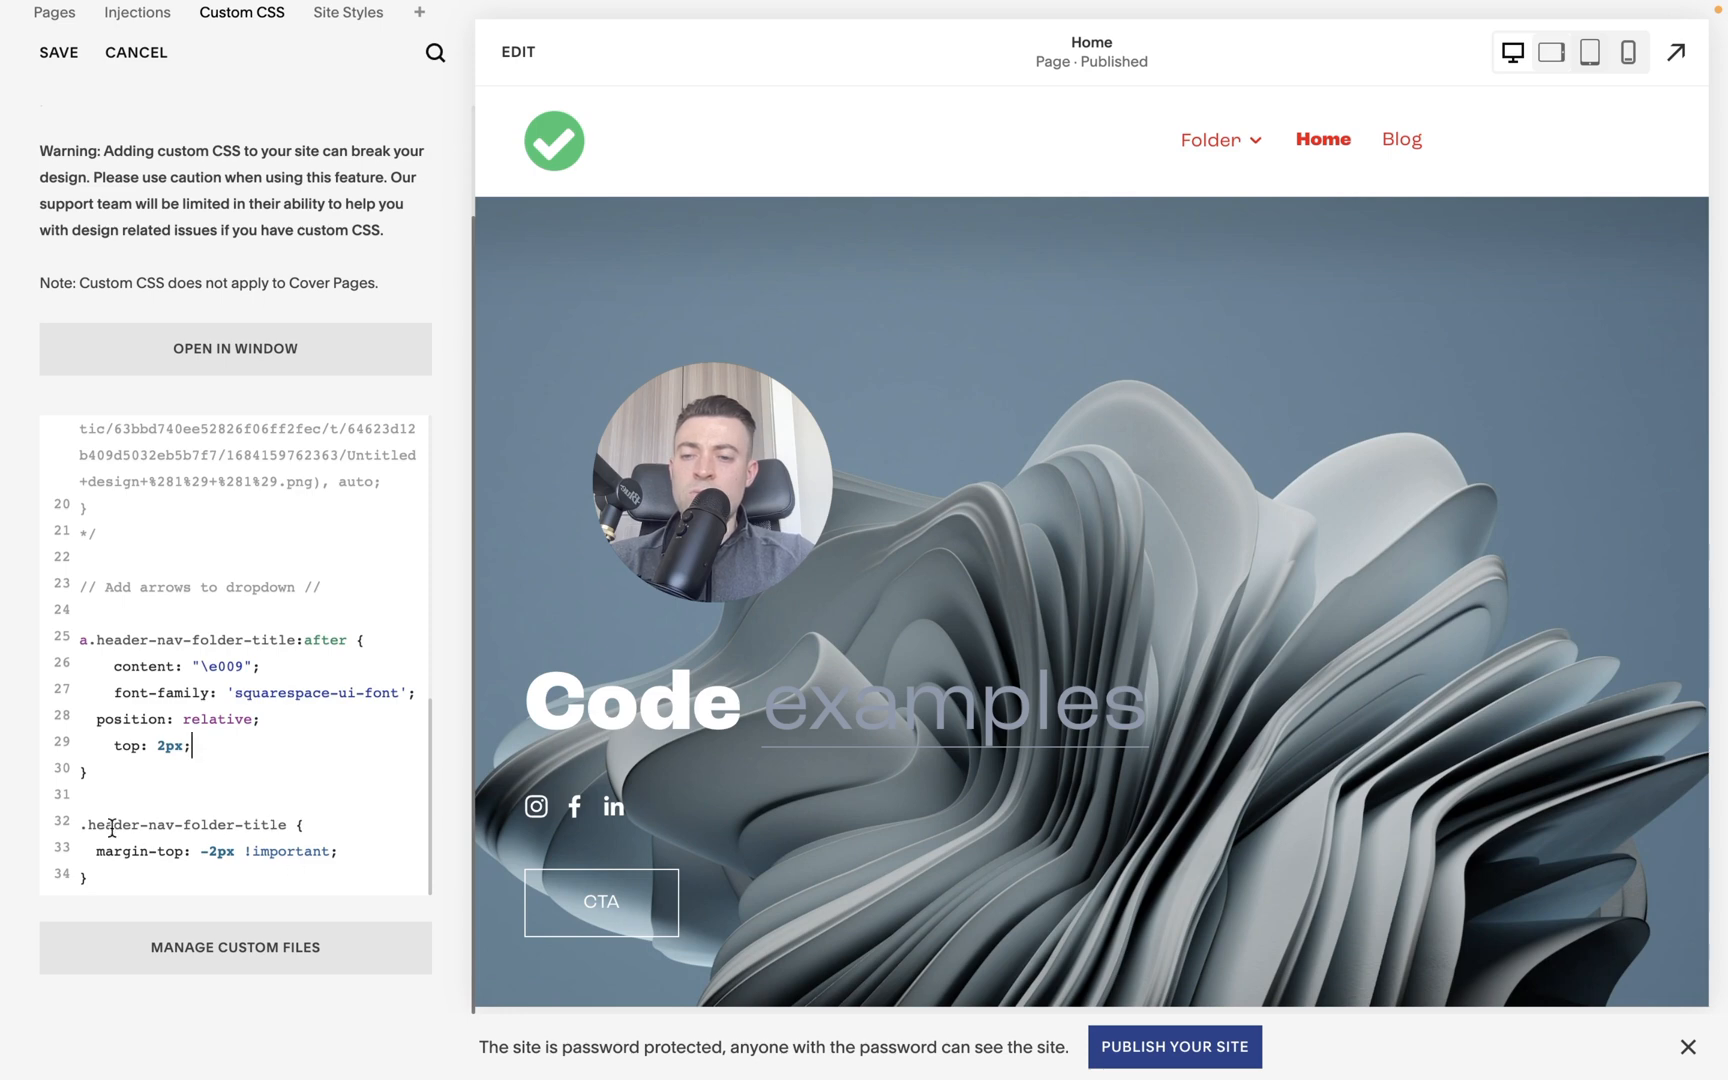
pyautogui.moveTo(78, 824); pyautogui.dragTo(259, 824)
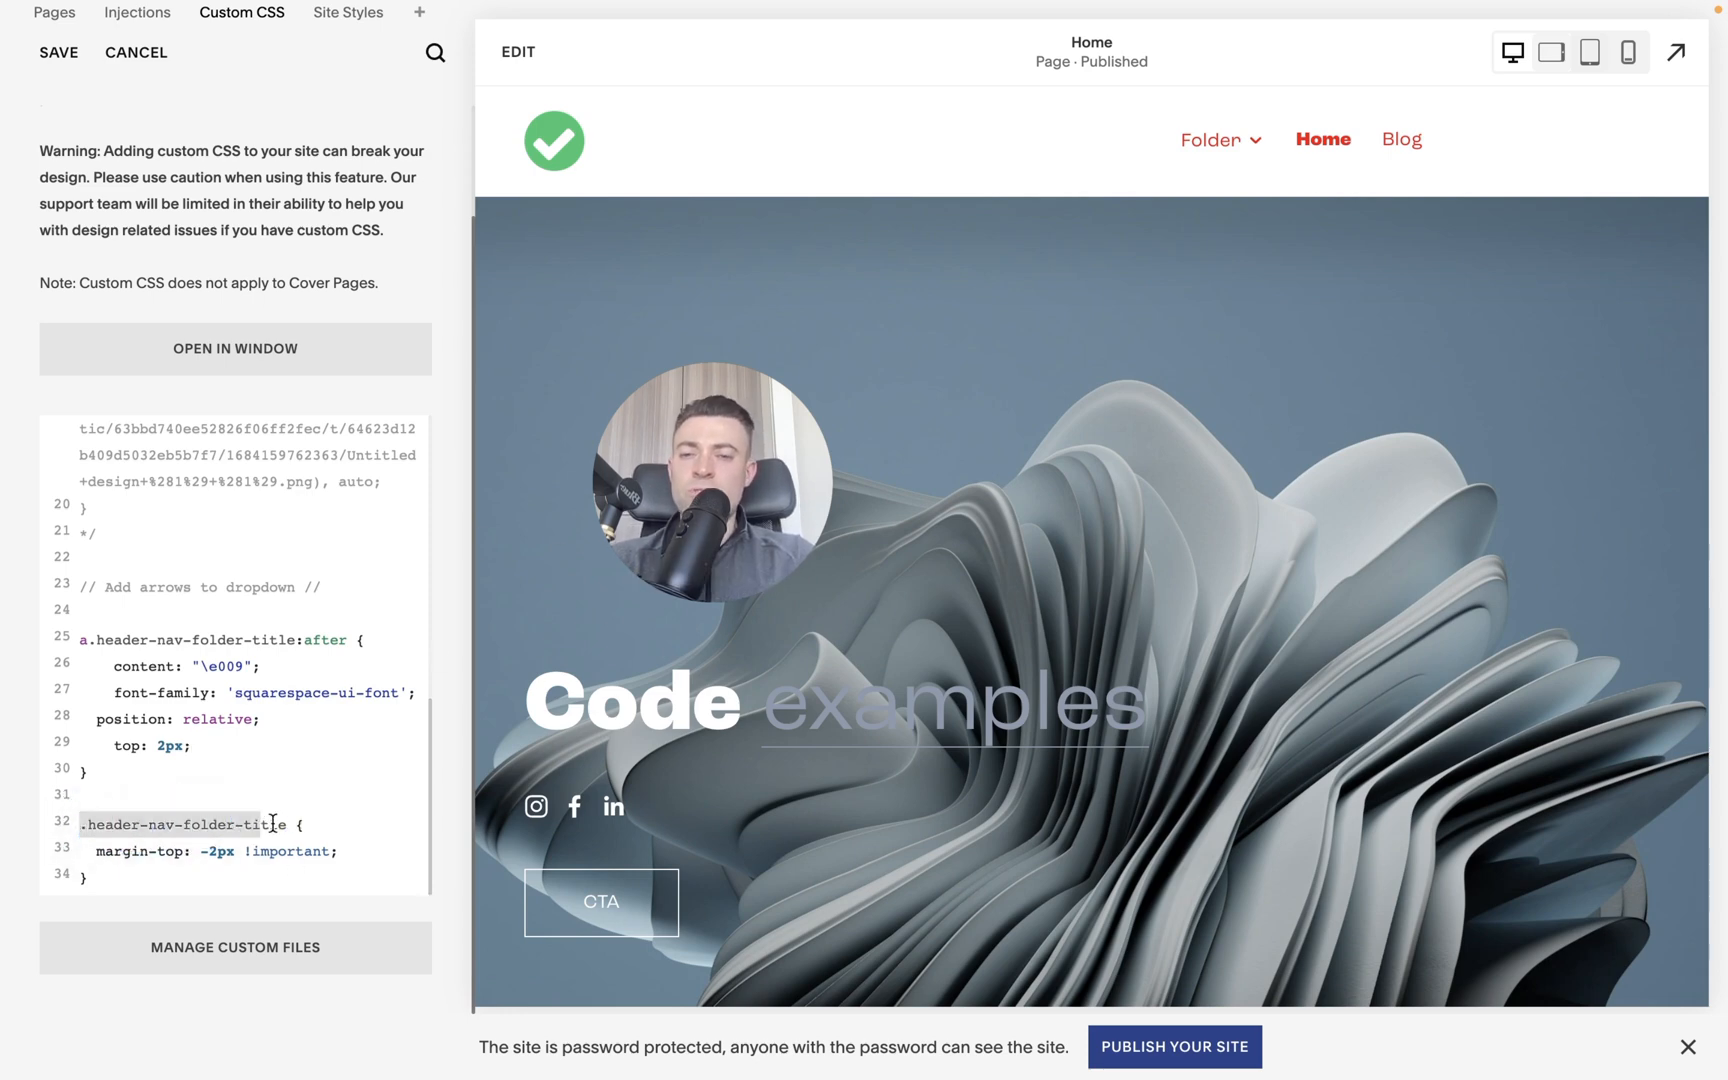
pyautogui.hotkey('ctrl', 'z')
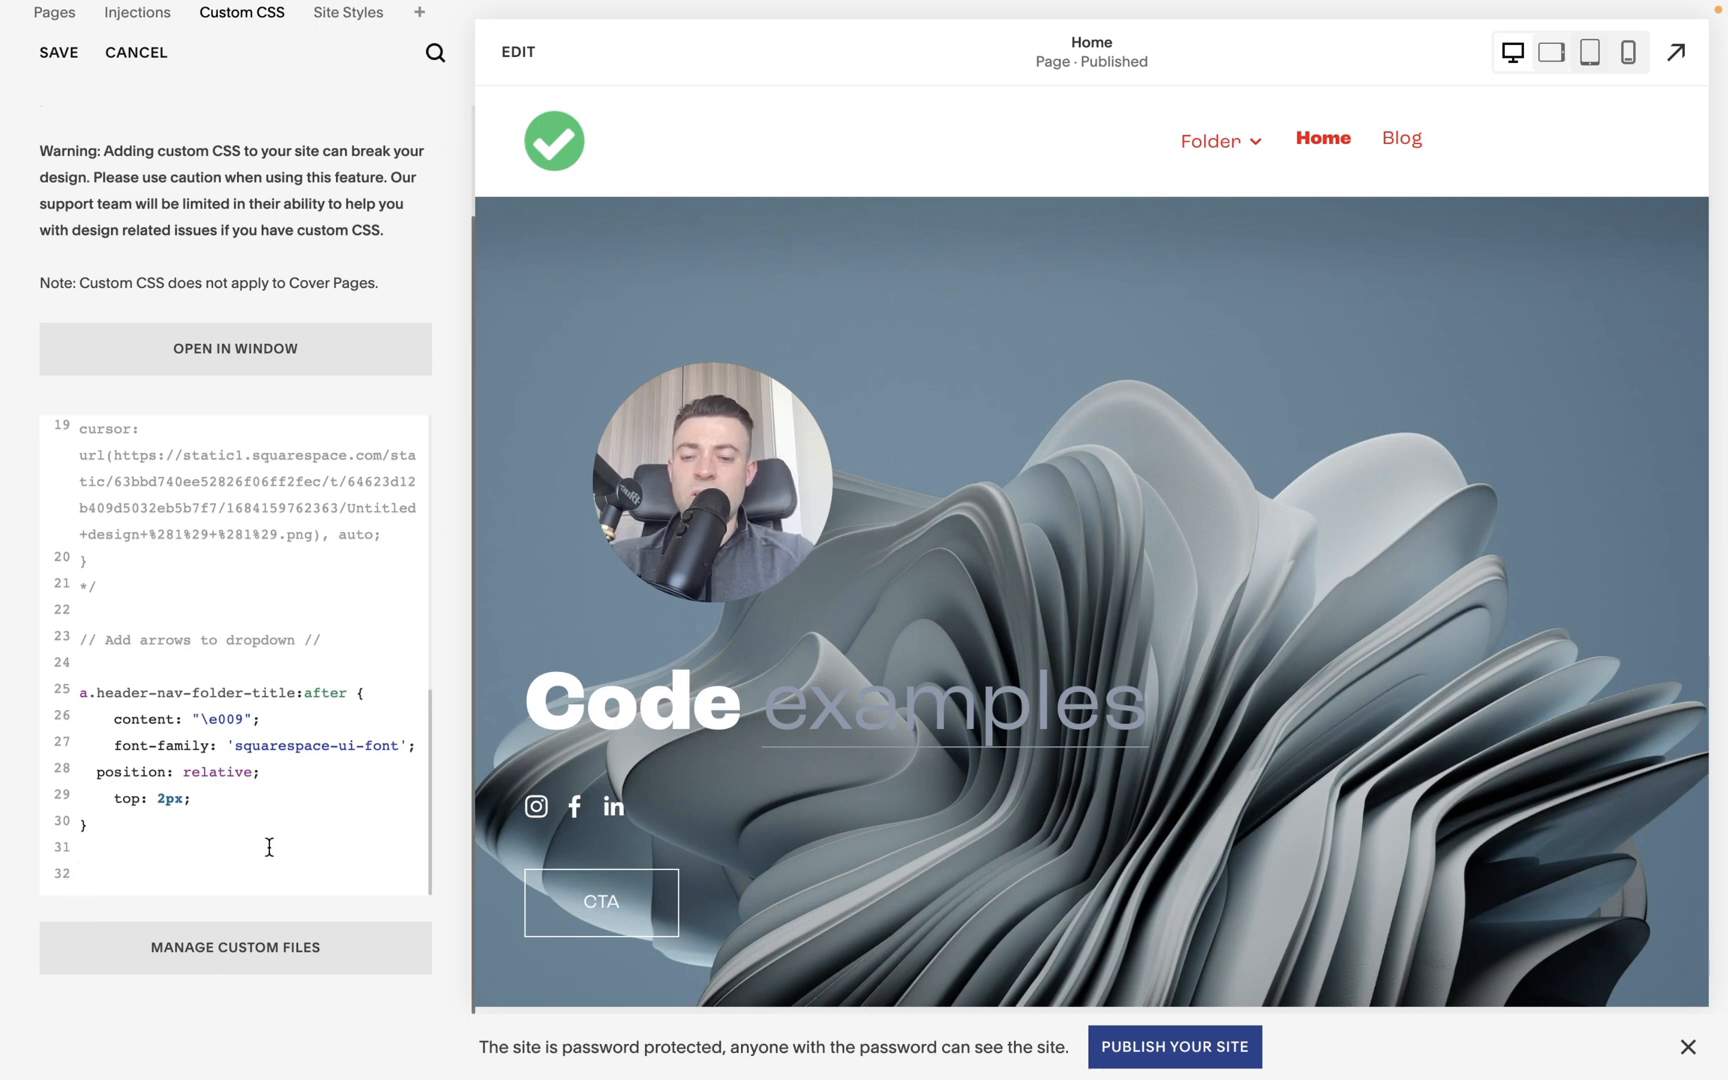
pyautogui.hotkey('ctrl', 'shift', 'z')
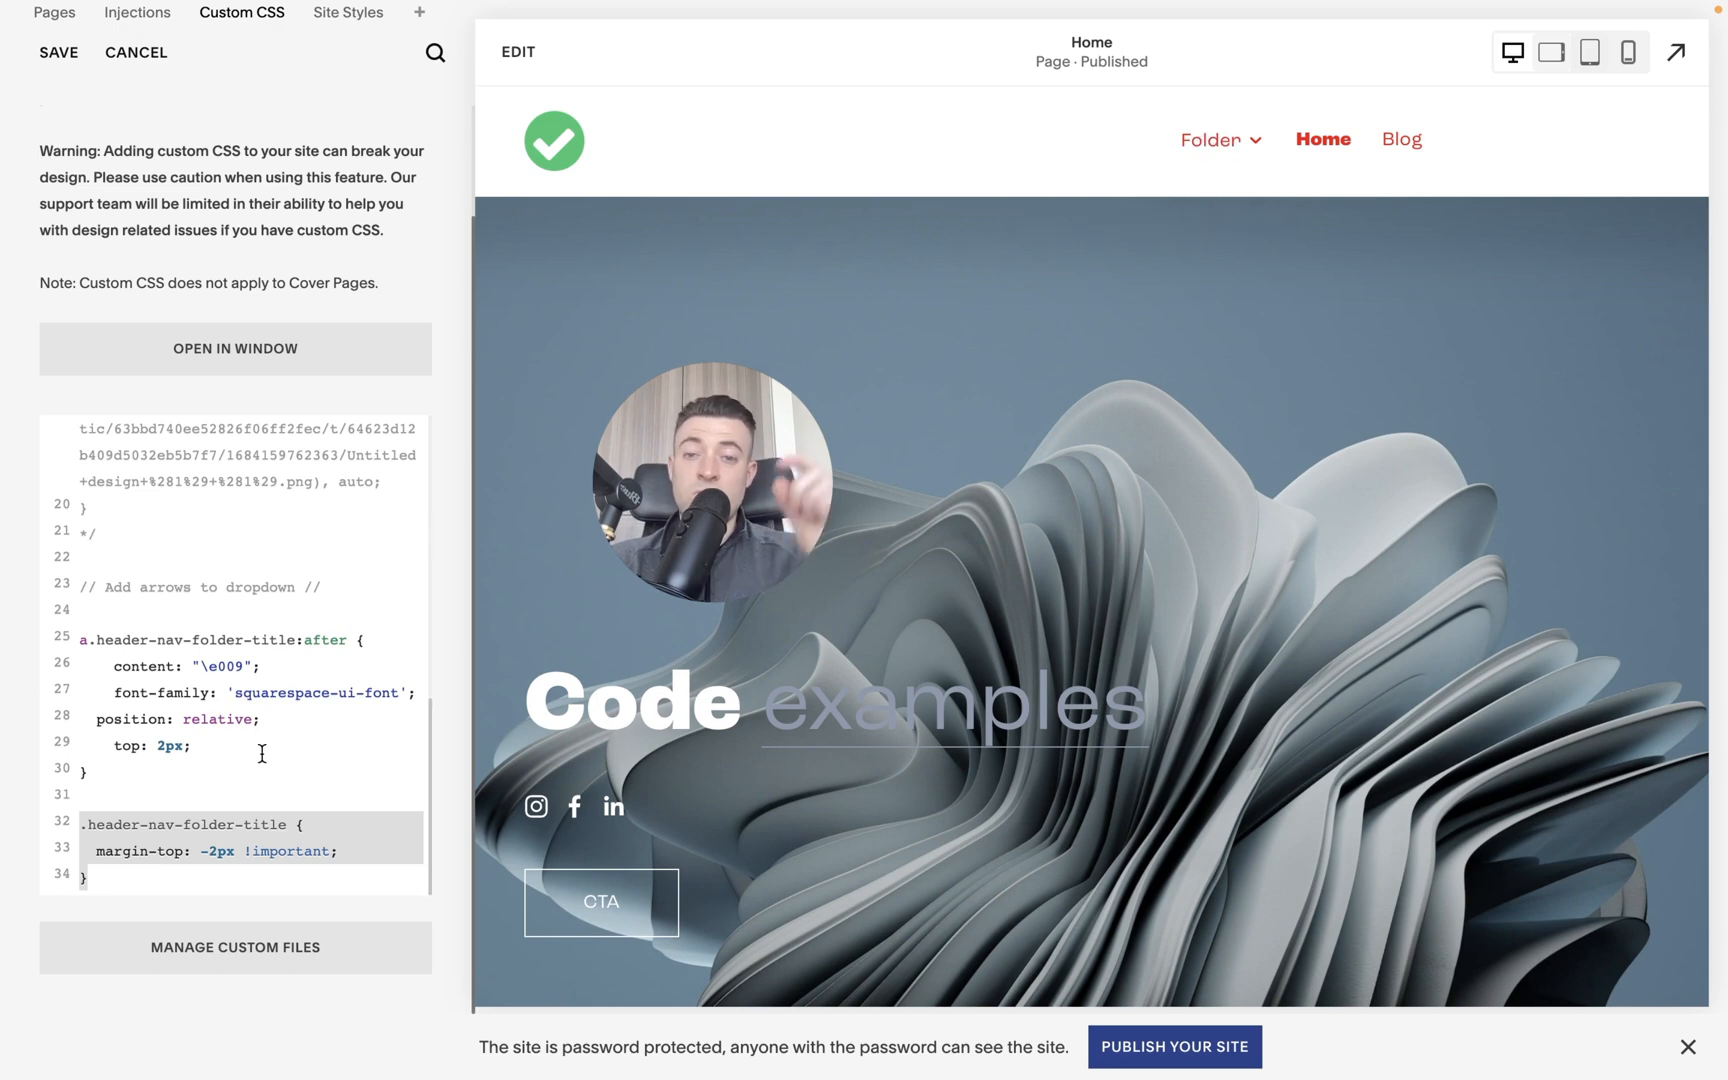
pyautogui.click(109, 848)
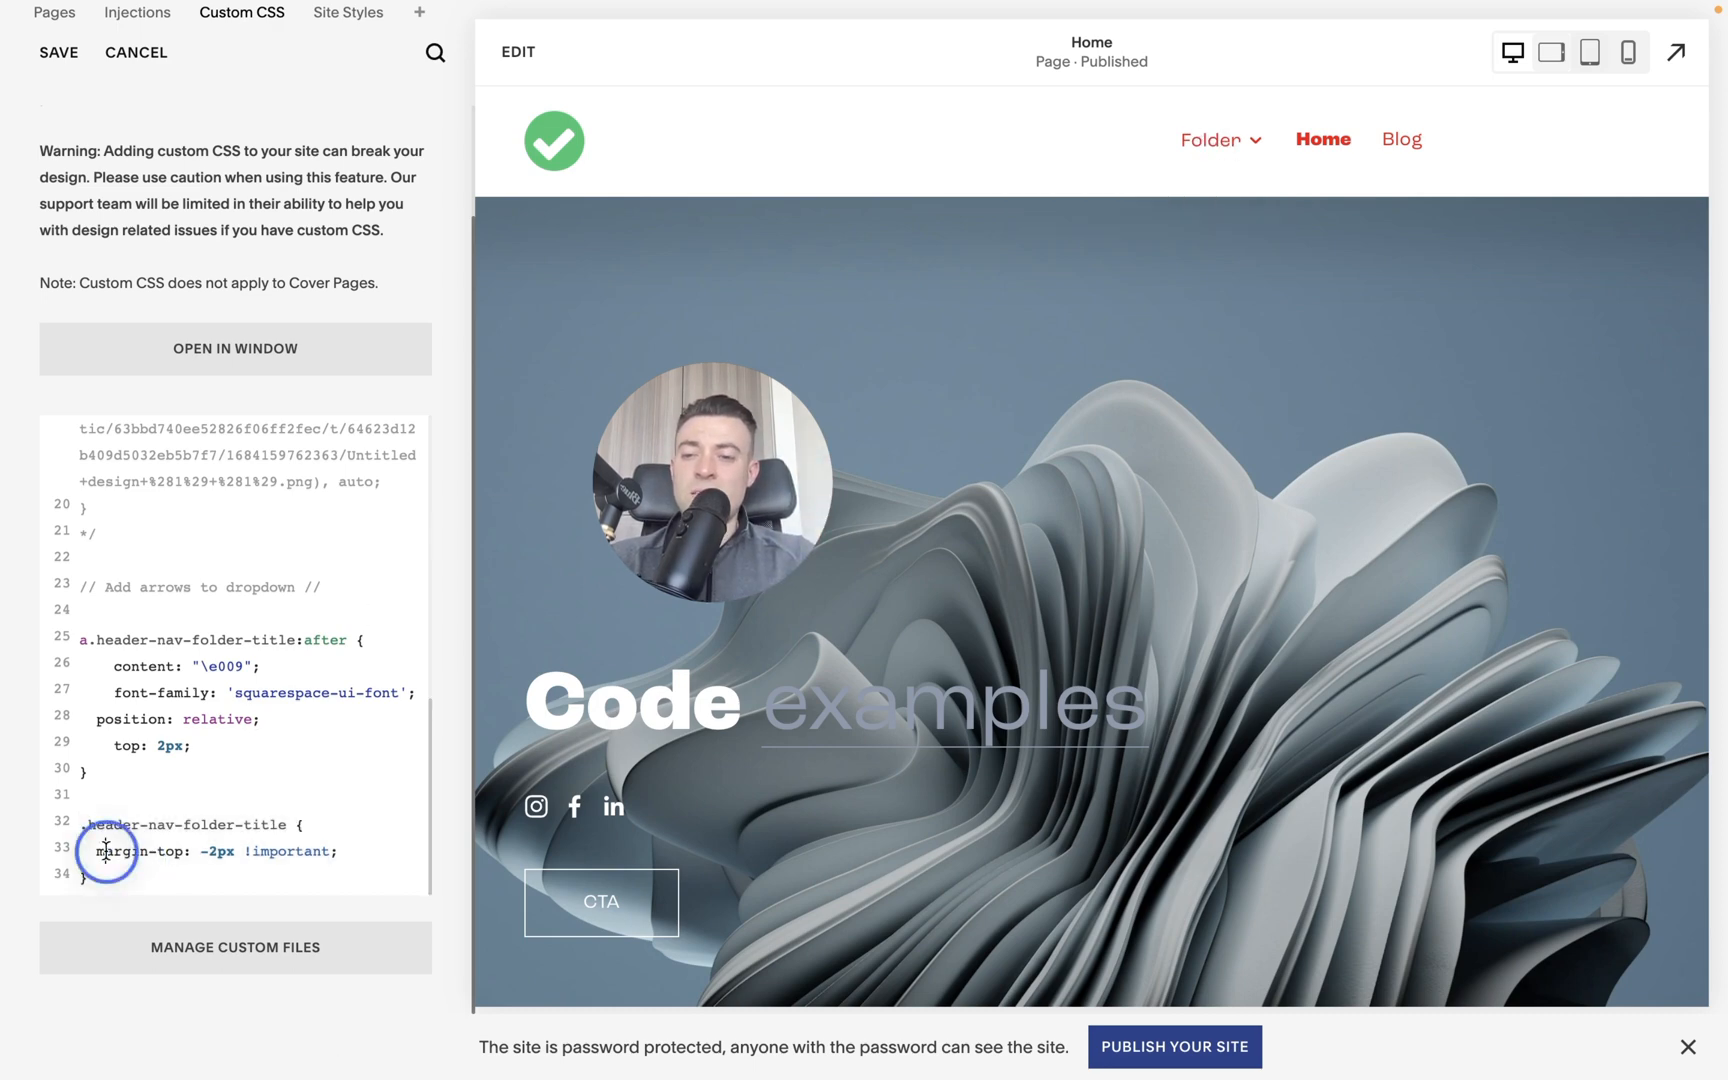
pyautogui.moveTo(96, 851); pyautogui.dragTo(188, 850)
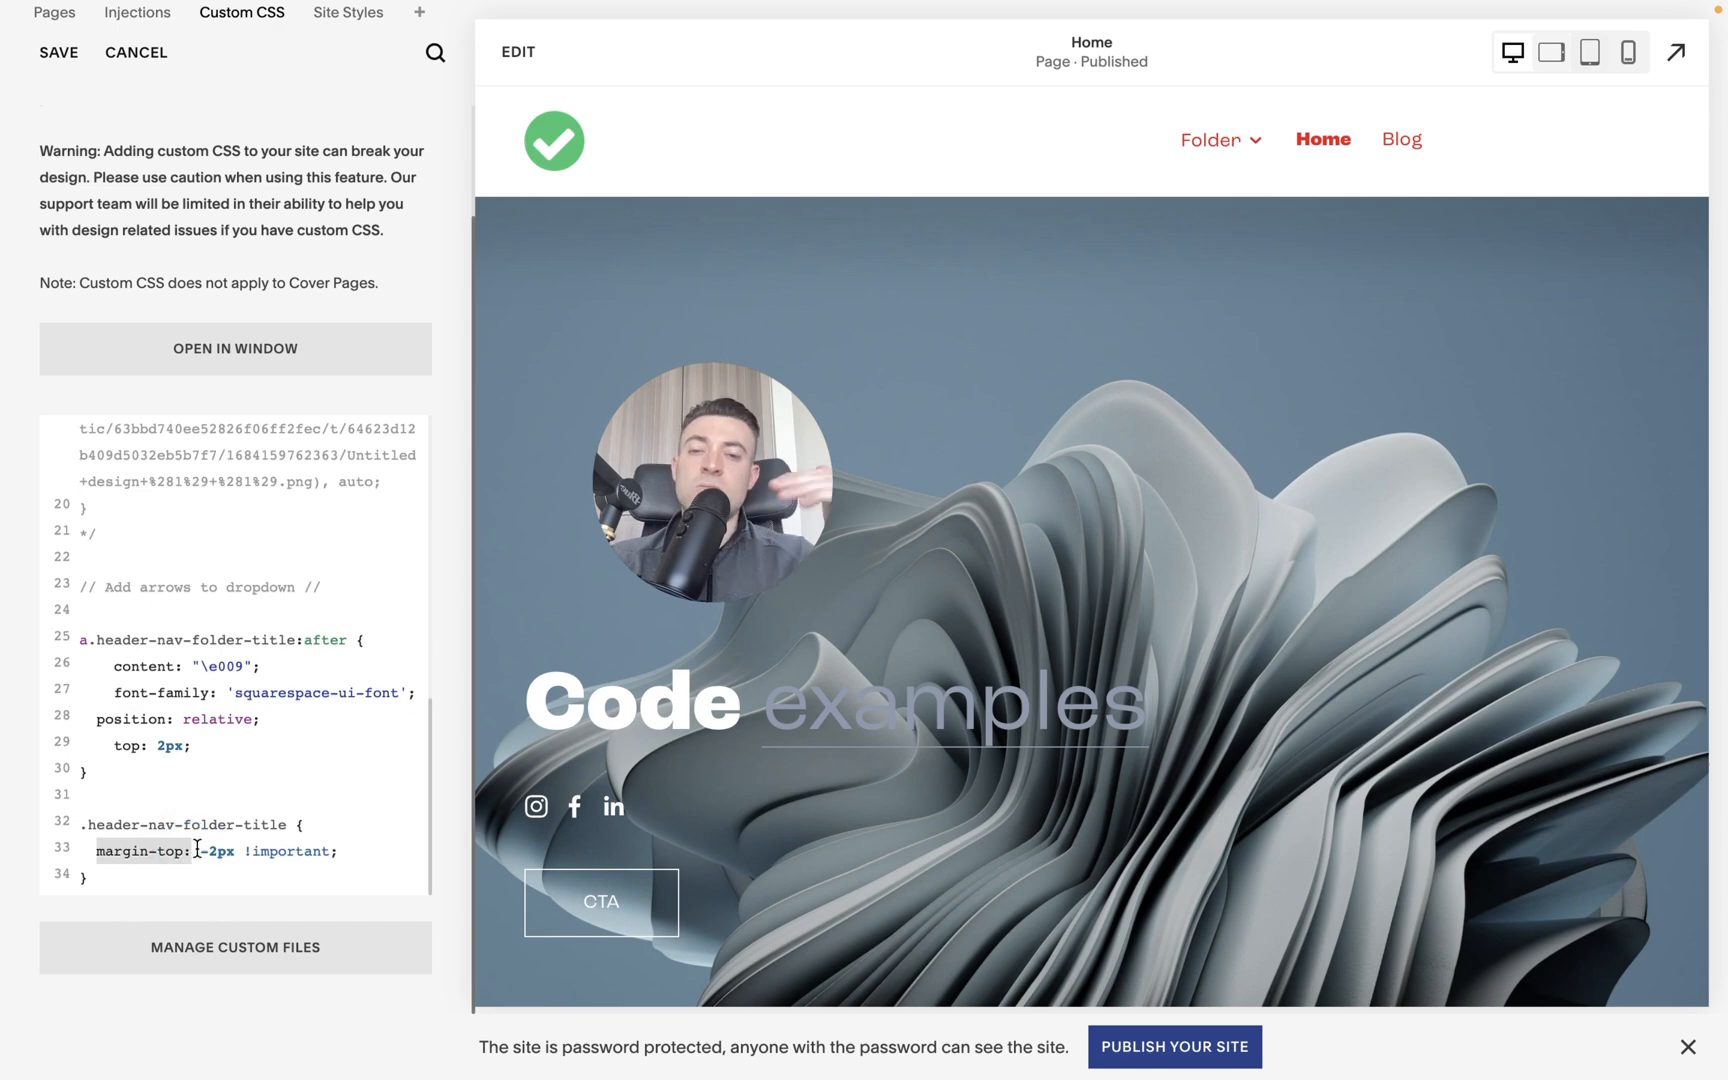
pyautogui.moveTo(114, 745); pyautogui.dragTo(192, 746)
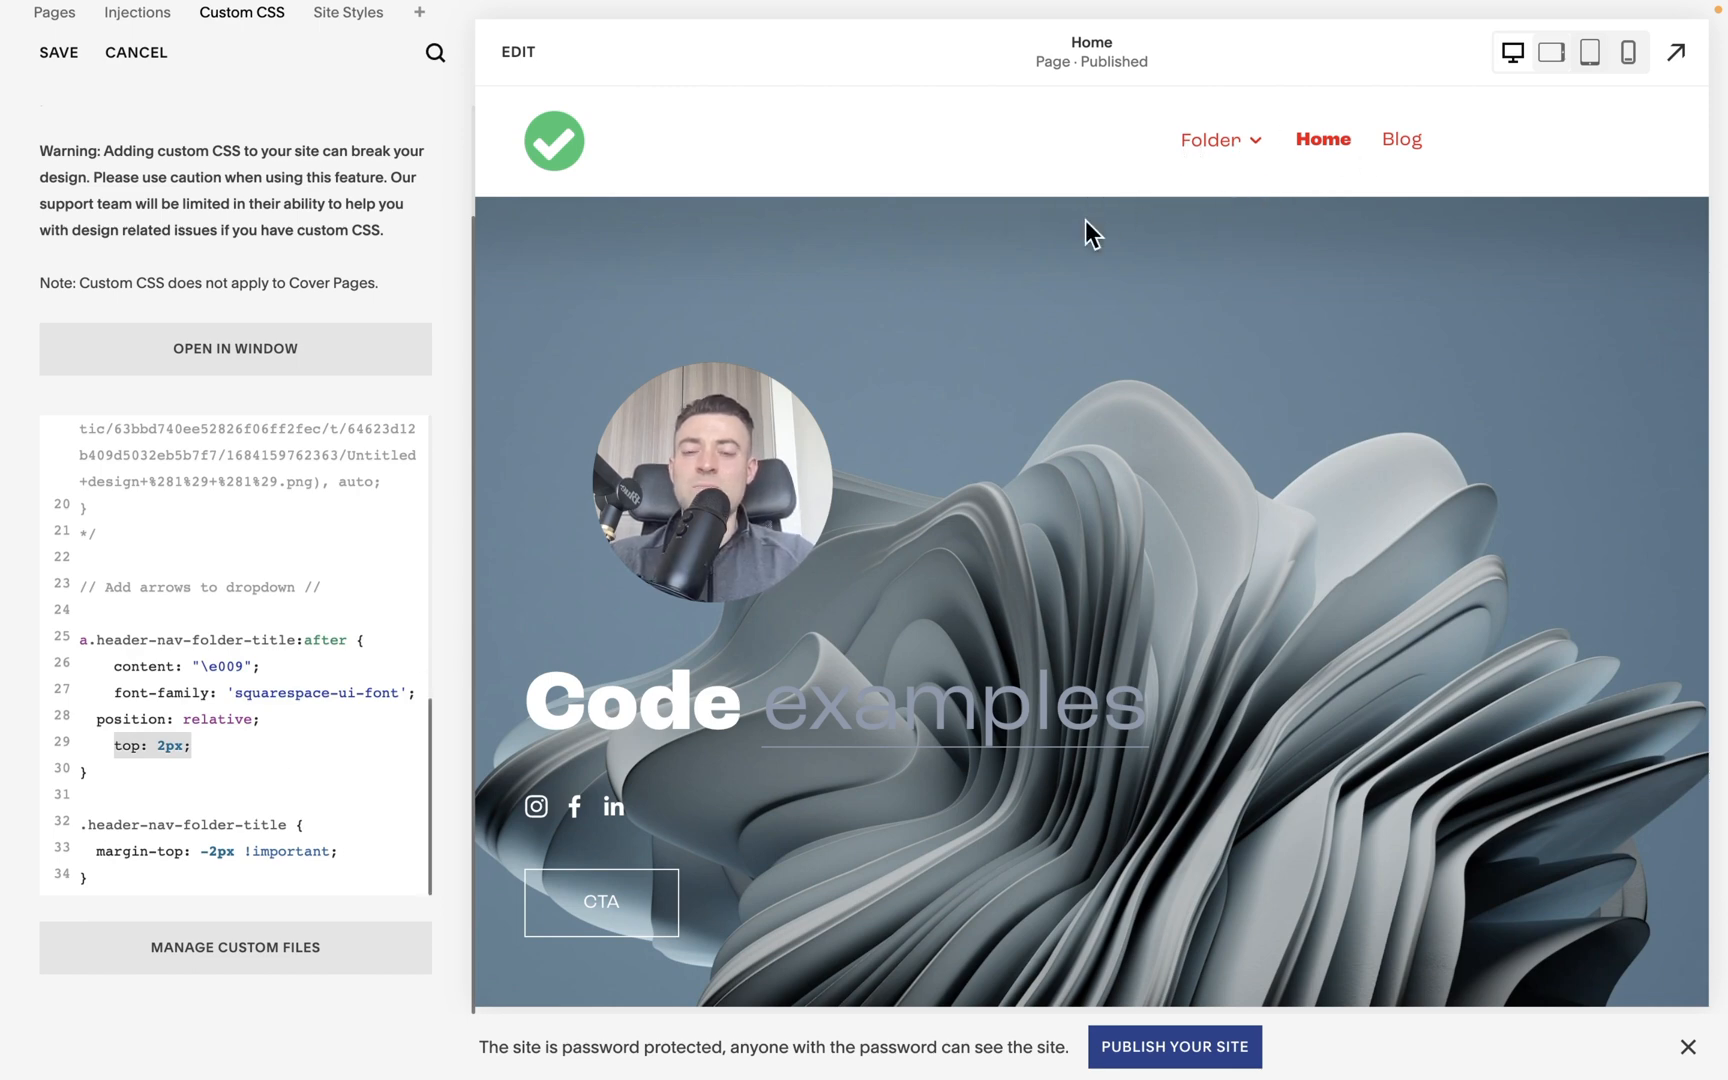
pyautogui.click(217, 851)
pyautogui.write('1')
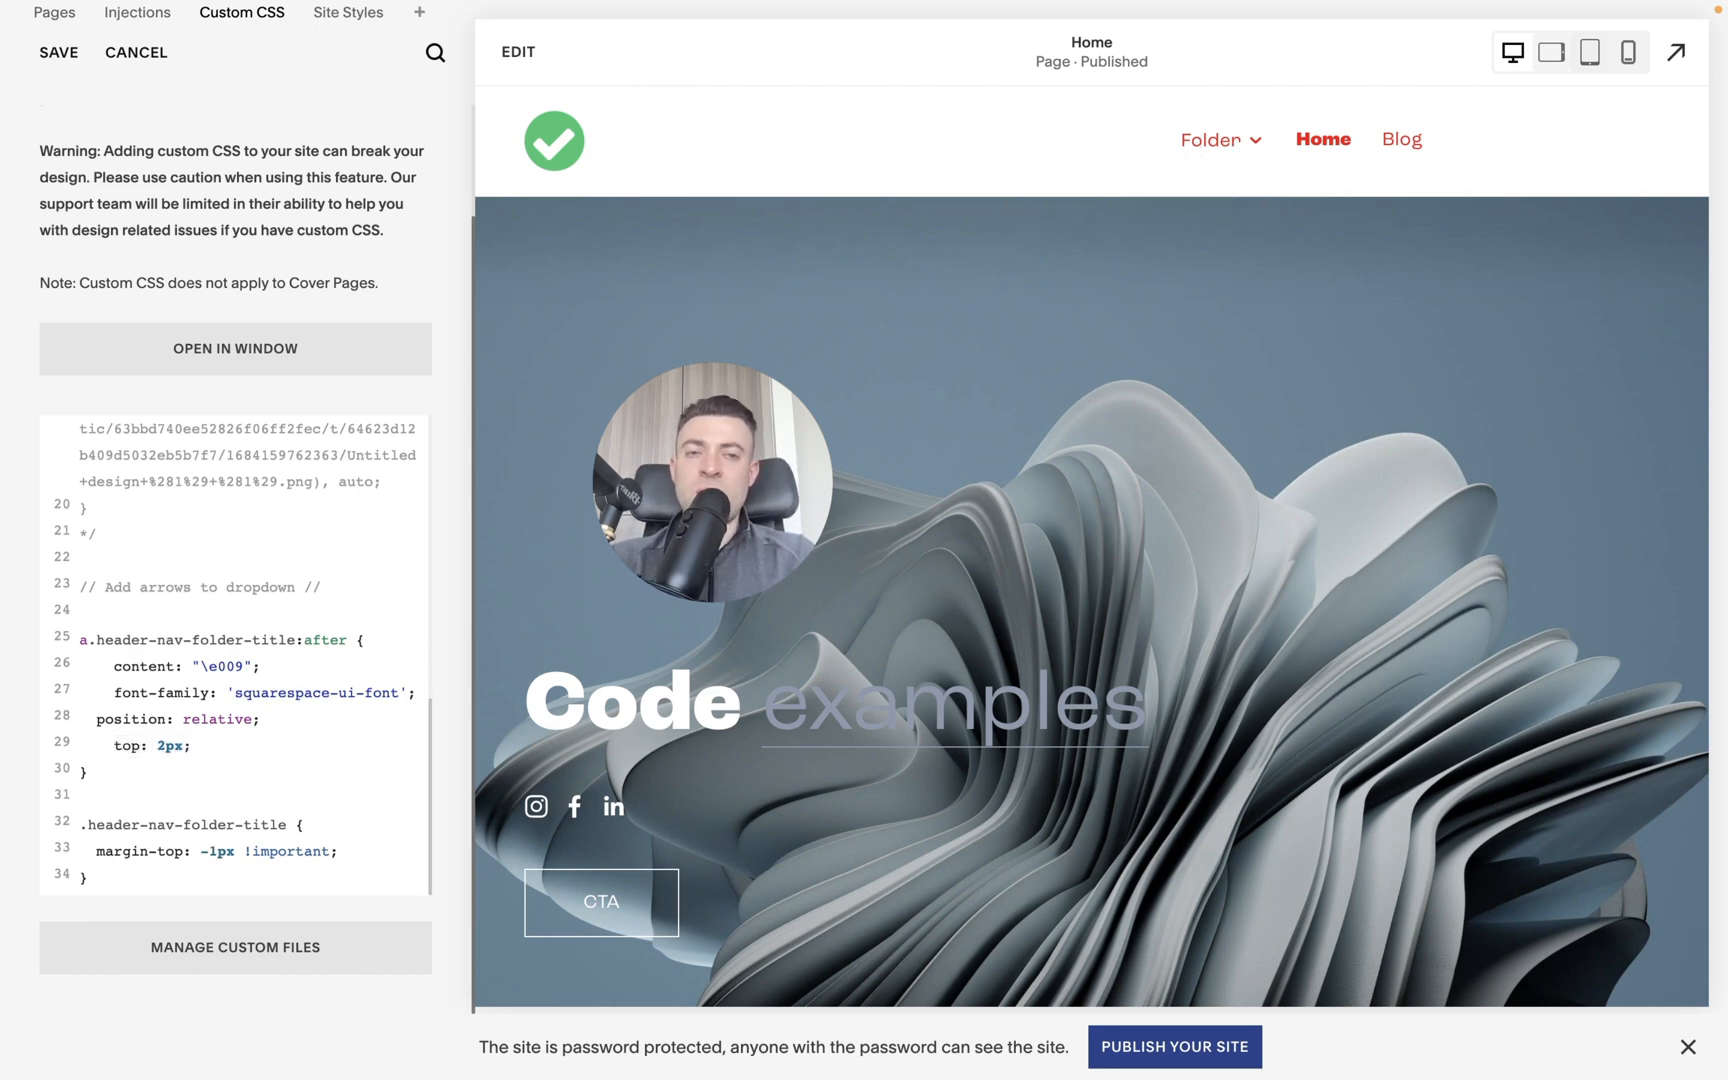
pyautogui.press('BackSpace')
pyautogui.press('BackSpace')
pyautogui.write('rem')
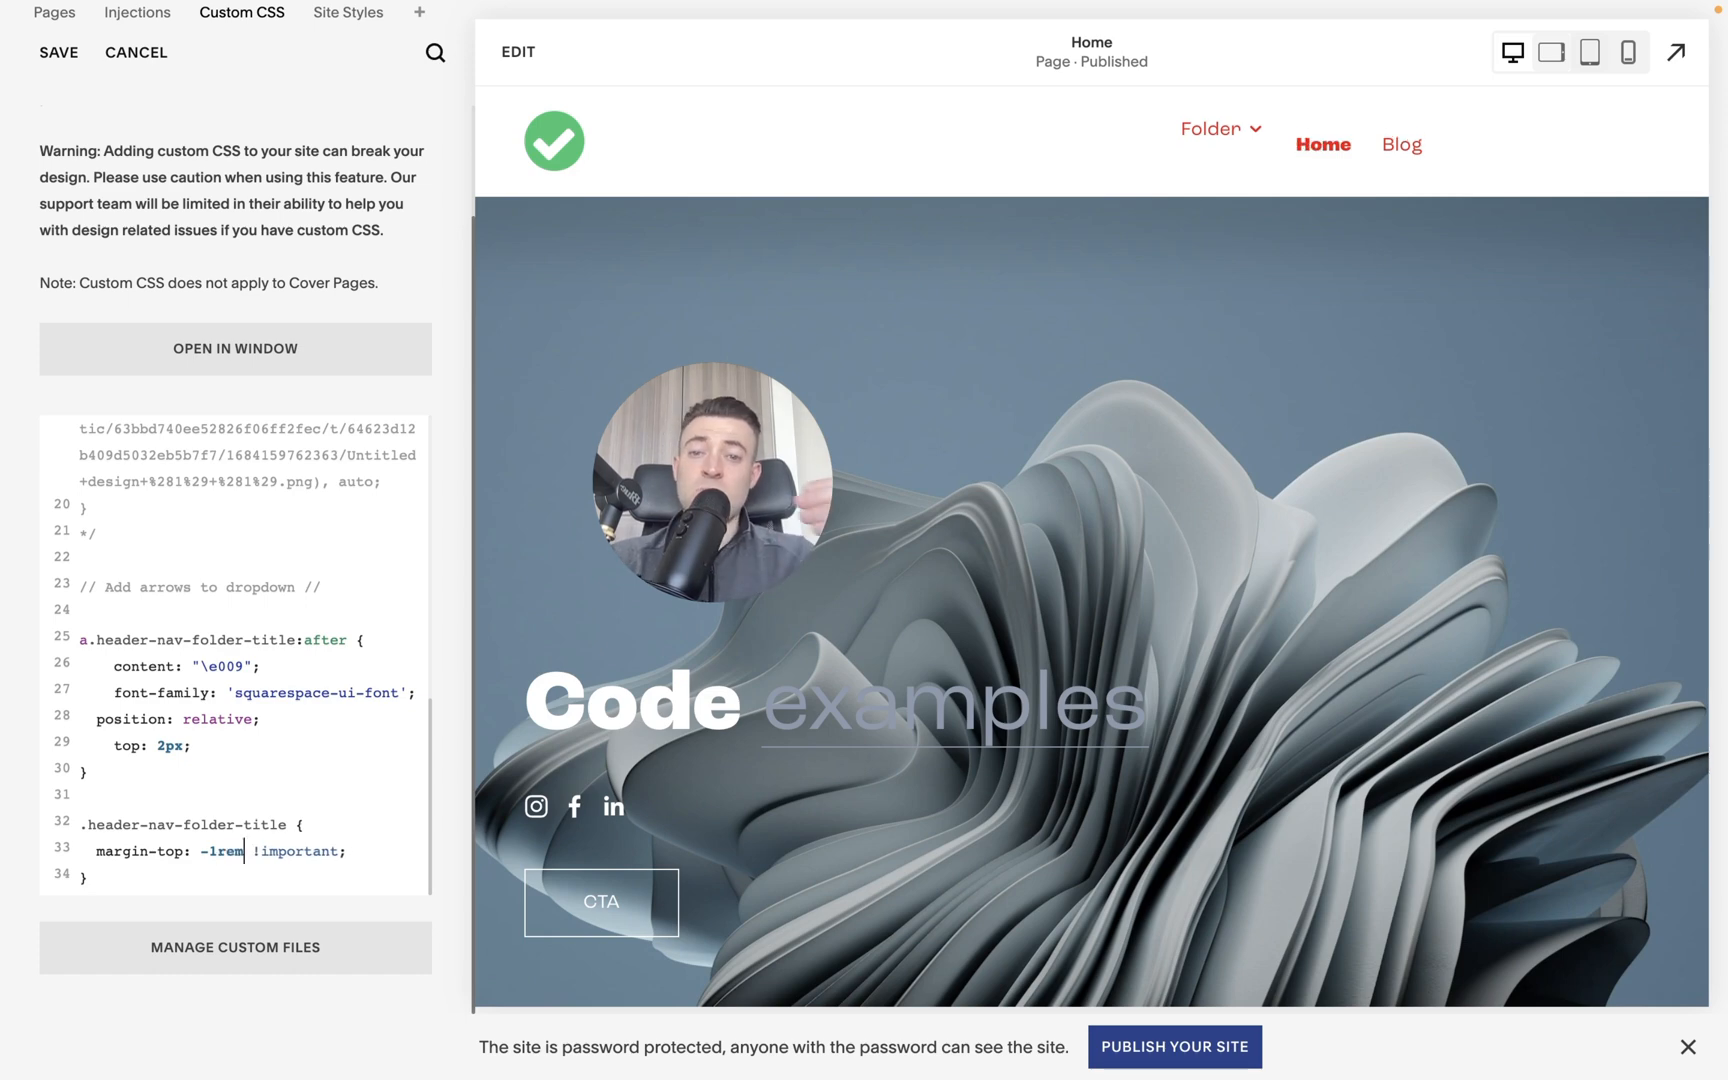
pyautogui.press('BackSpace')
pyautogui.press('BackSpace')
pyautogui.press('BackSpace')
pyautogui.write('2px')
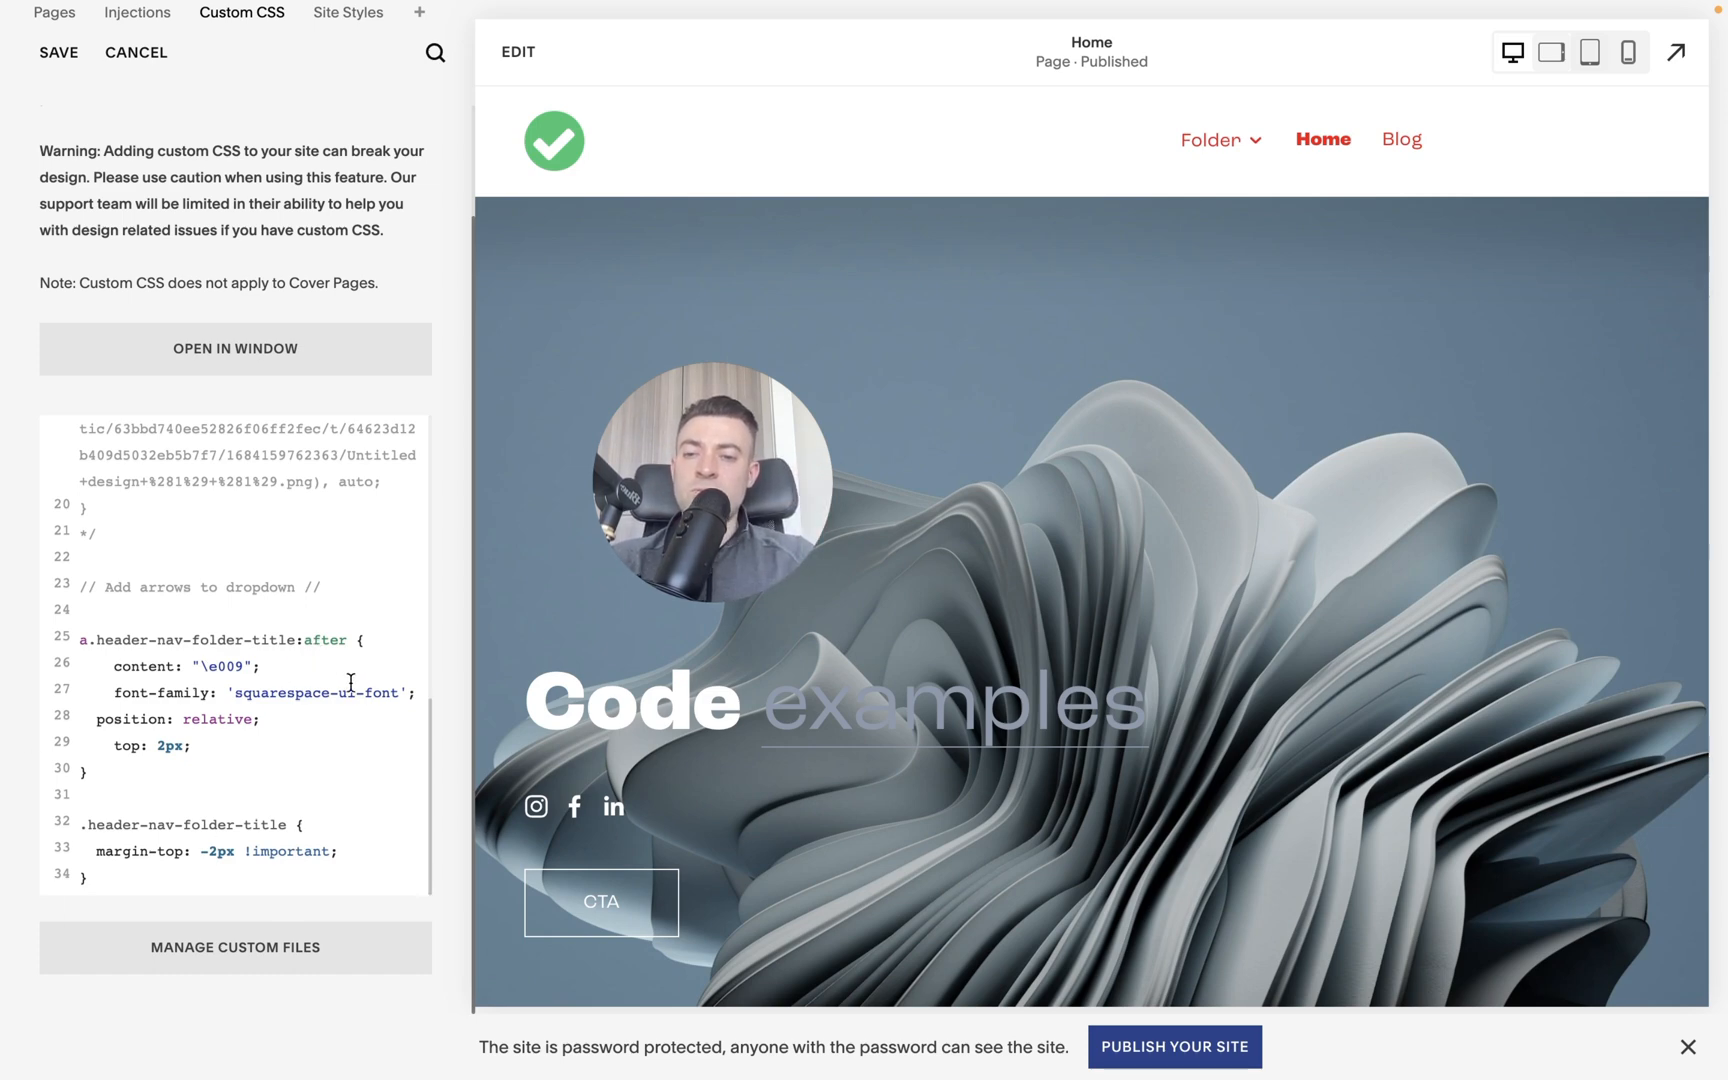
pyautogui.doubleClick(224, 665)
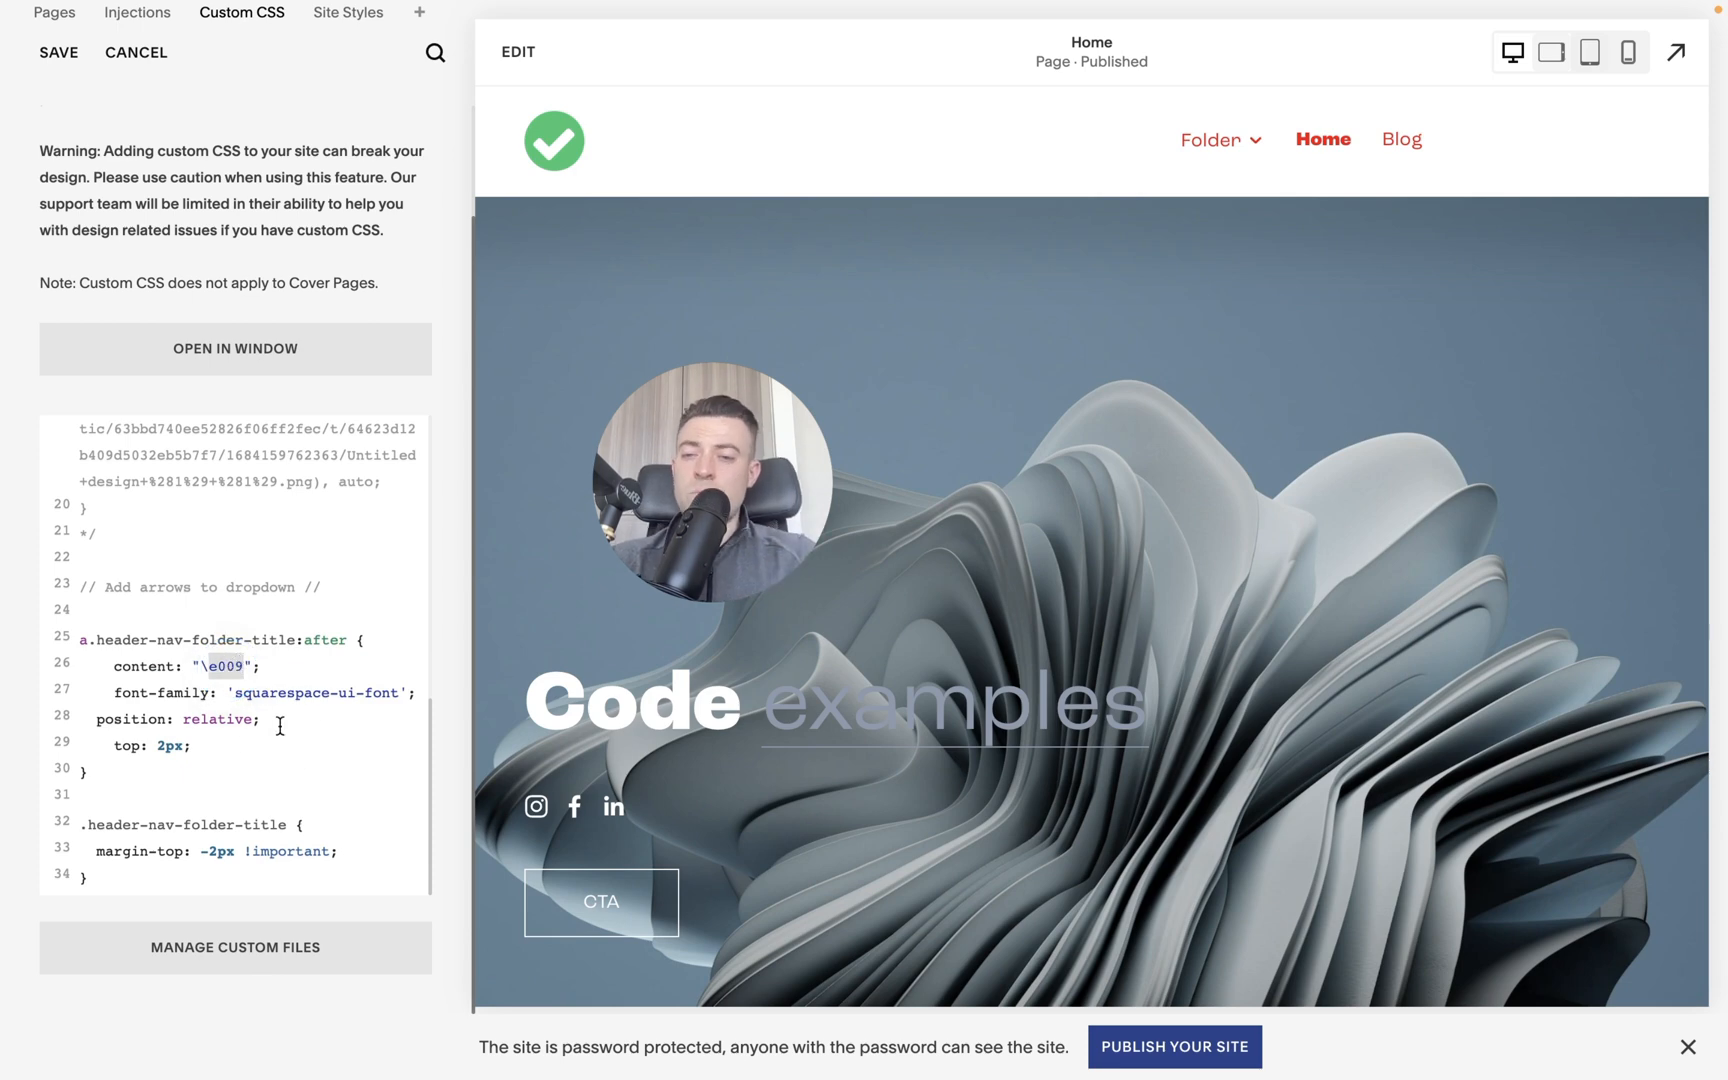
pyautogui.moveTo(276, 718); pyautogui.dragTo(87, 733)
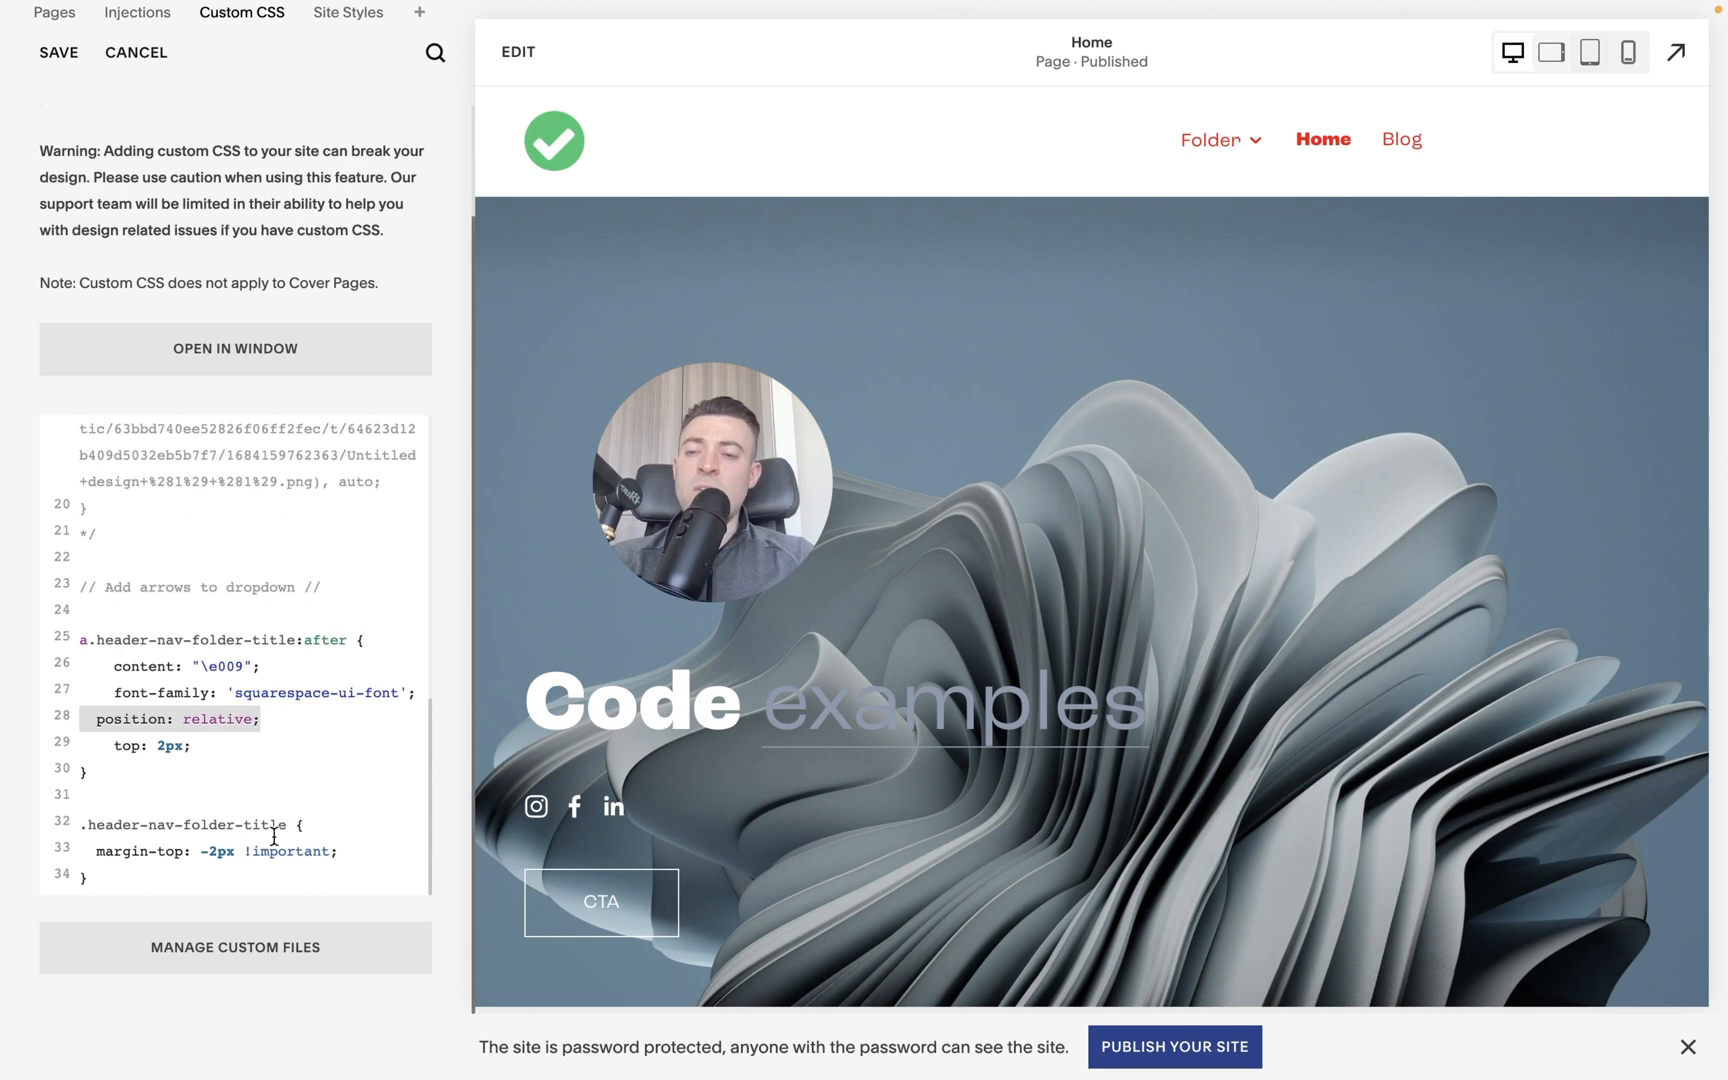
pyautogui.moveTo(293, 825); pyautogui.dragTo(47, 833)
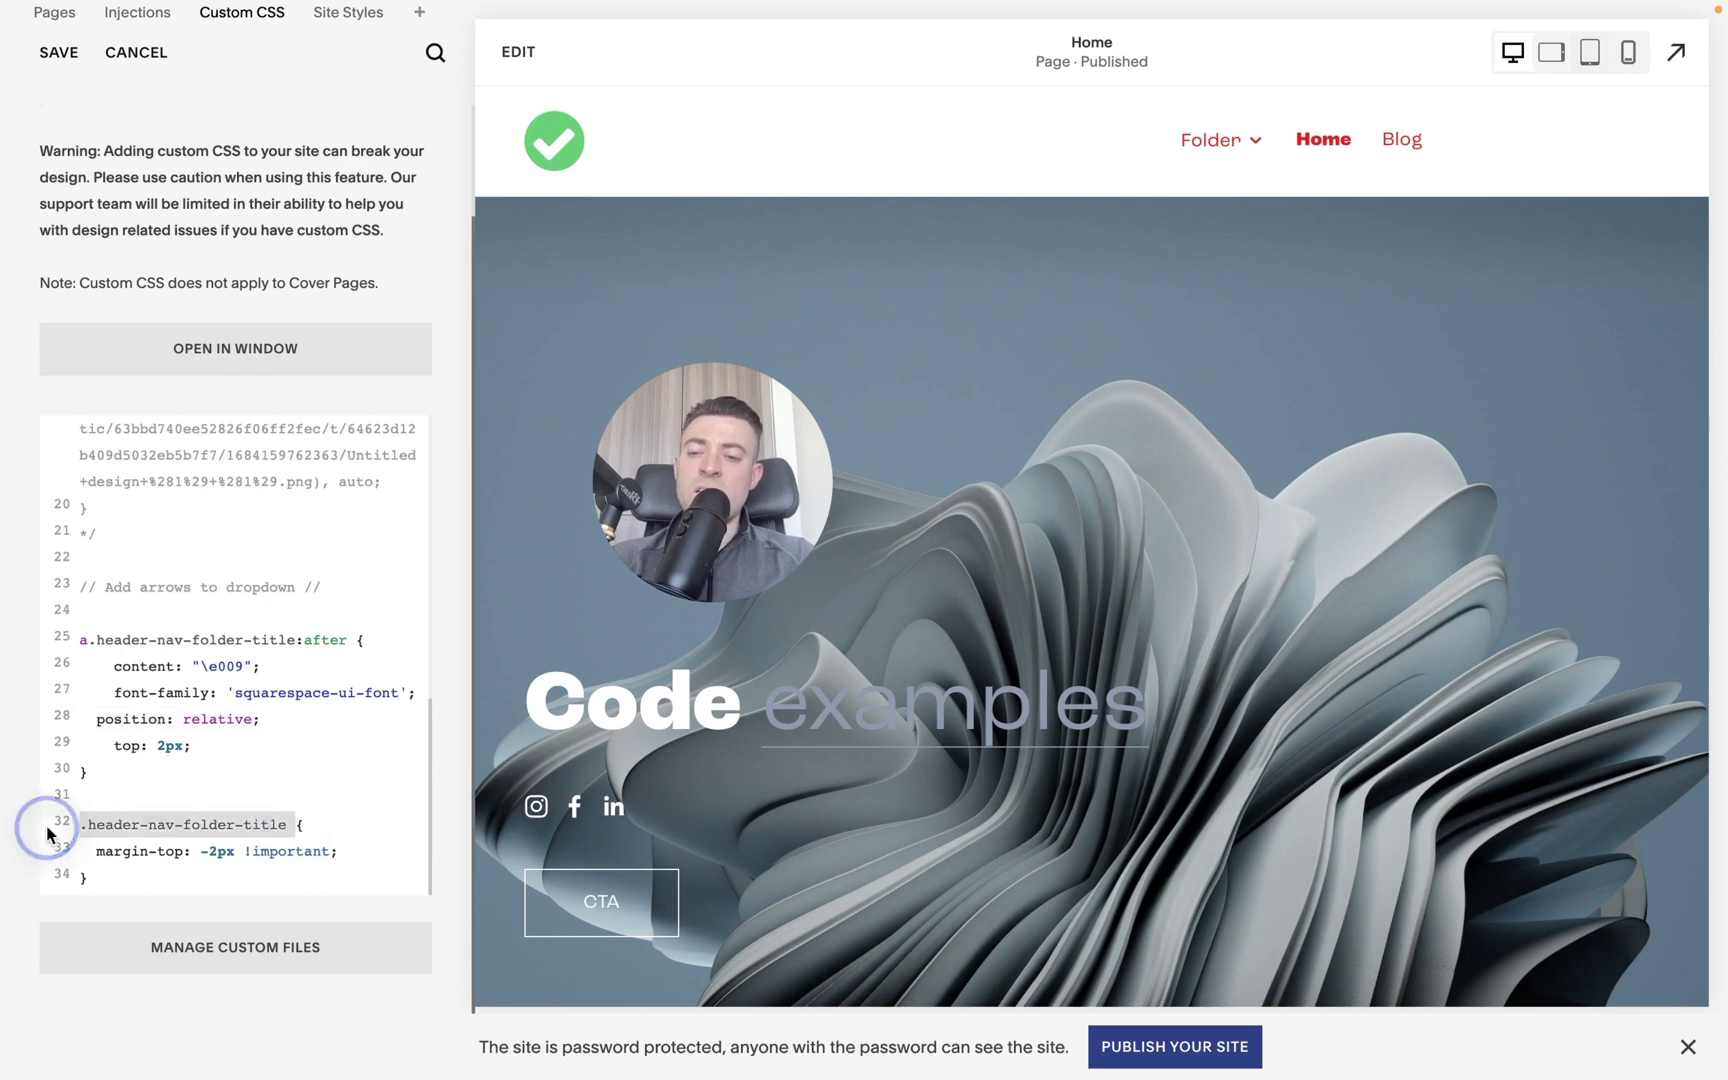
pyautogui.click(249, 846)
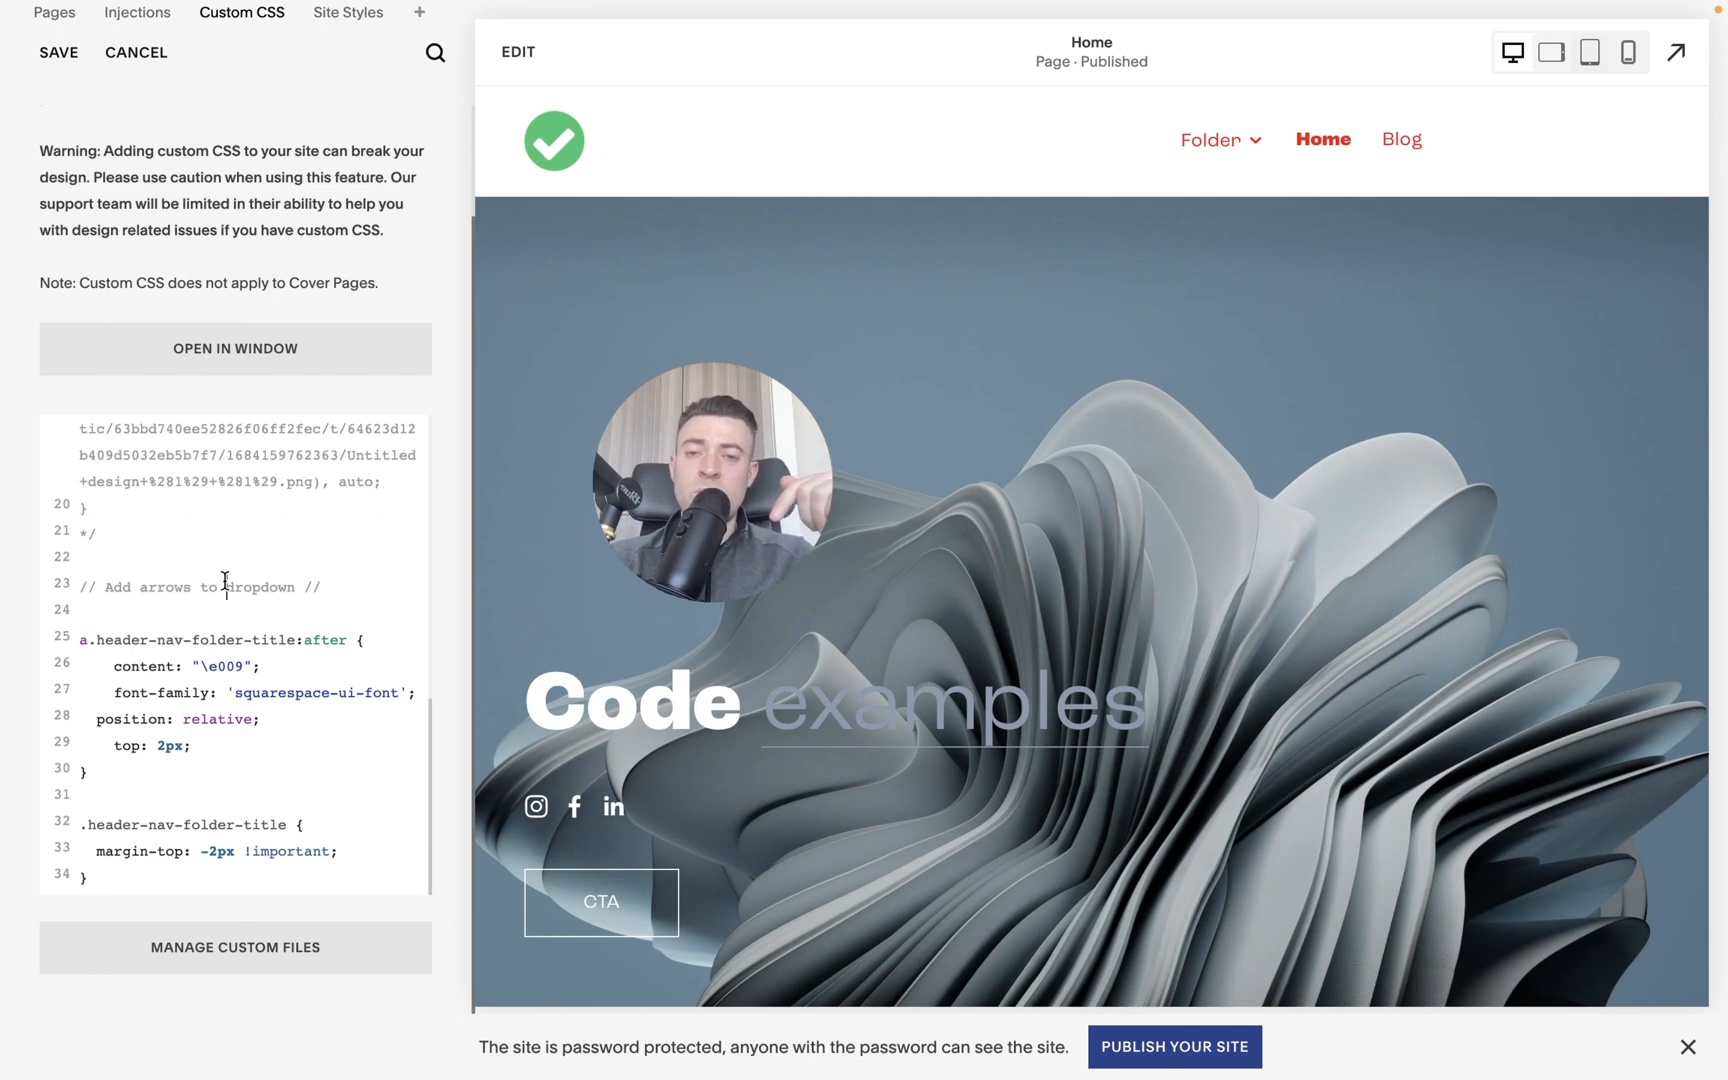